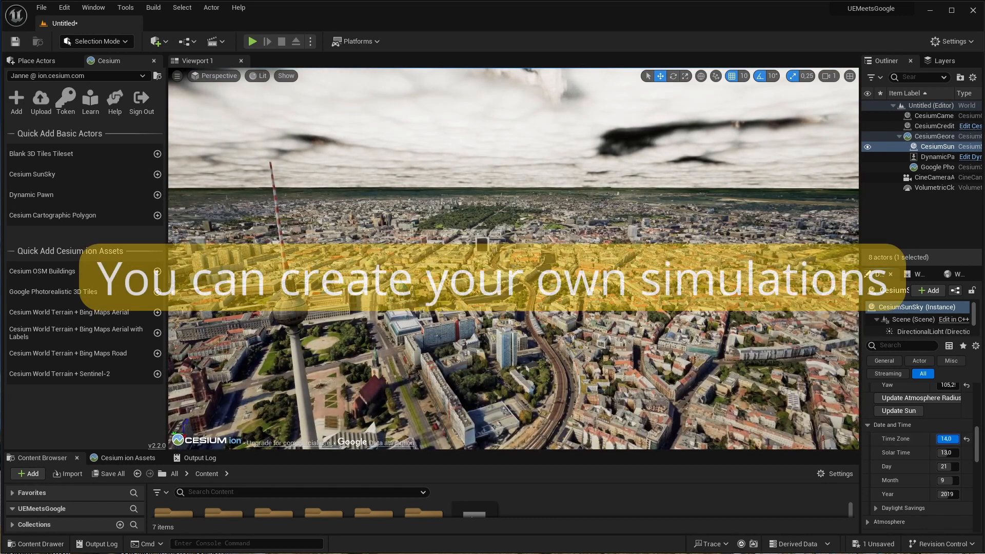
Step: Lower the Time Zone value of the CesiumSunSky actor to shift the sun's lighting over the city
left_click_drag(957, 439, 945, 439)
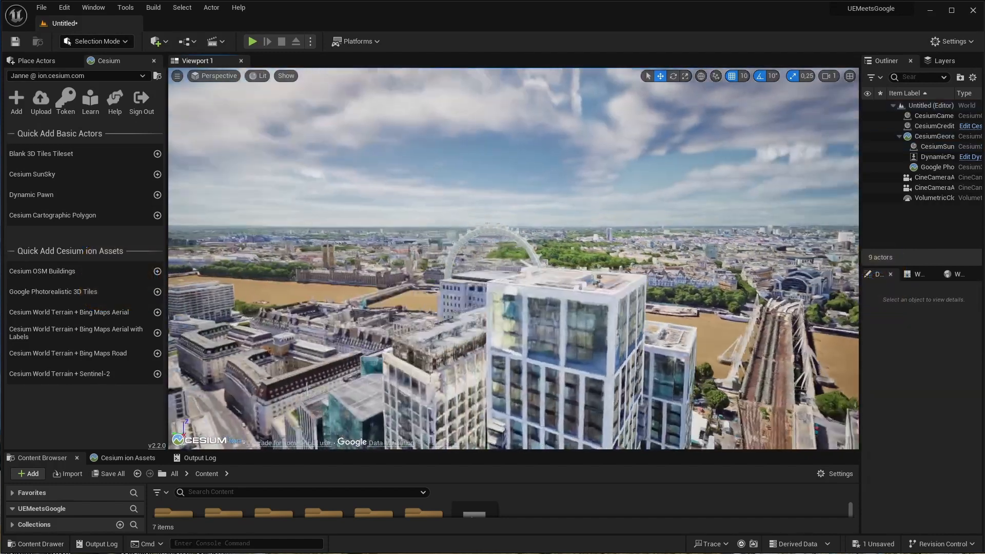
Step: Fly the viewport camera around the photorealistic London cityscape near the river and the Ferris wheel
key("a")
right_click_drag(513, 258, 712, 289)
right_click_drag(667, 347, 688, 351)
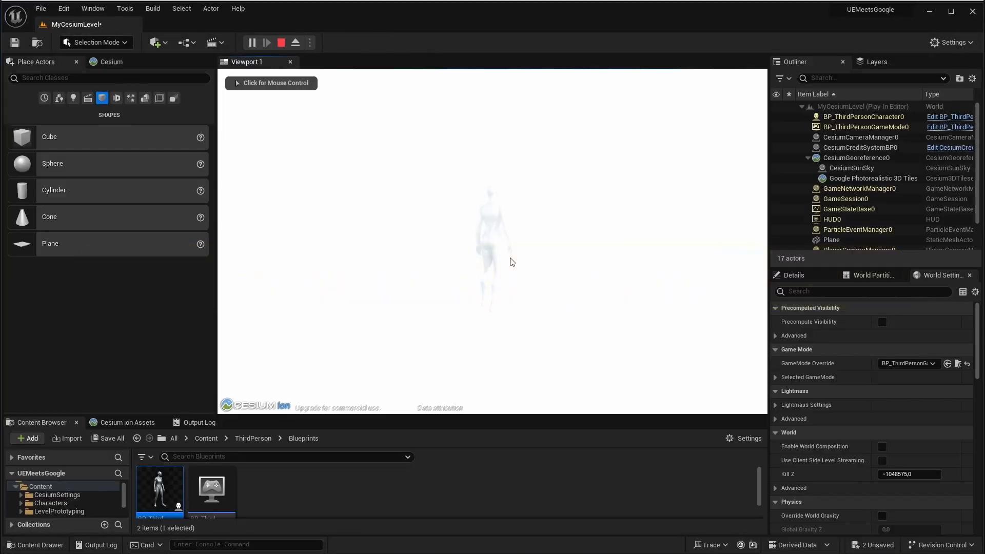
Step: Walk the third-person character across the city square towards the statue in the running play session
key("w")
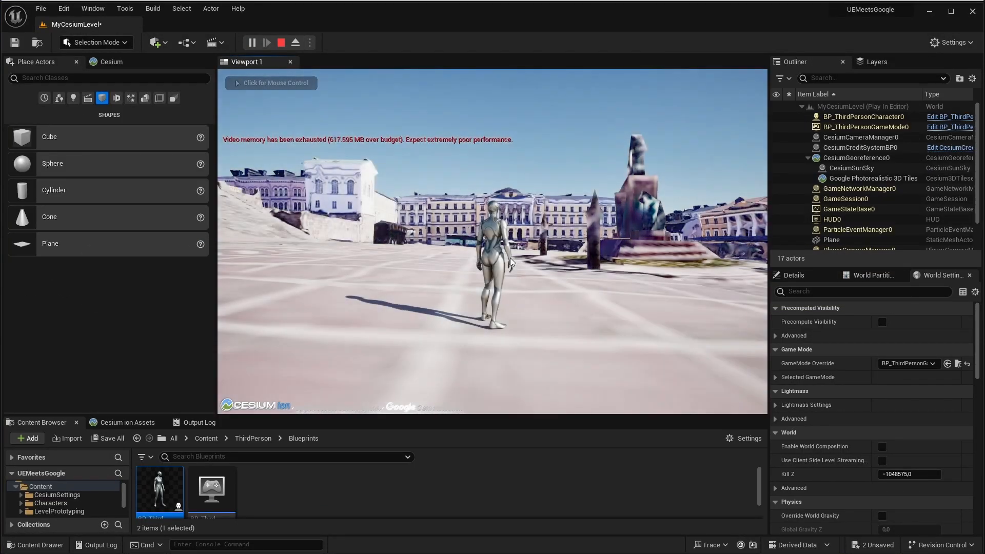
left_click(509, 258)
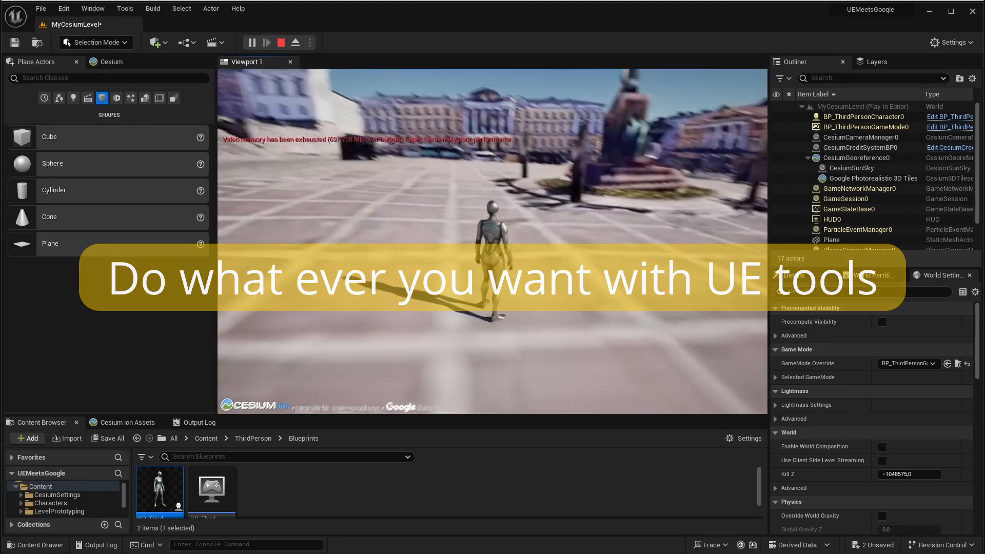
key("w")
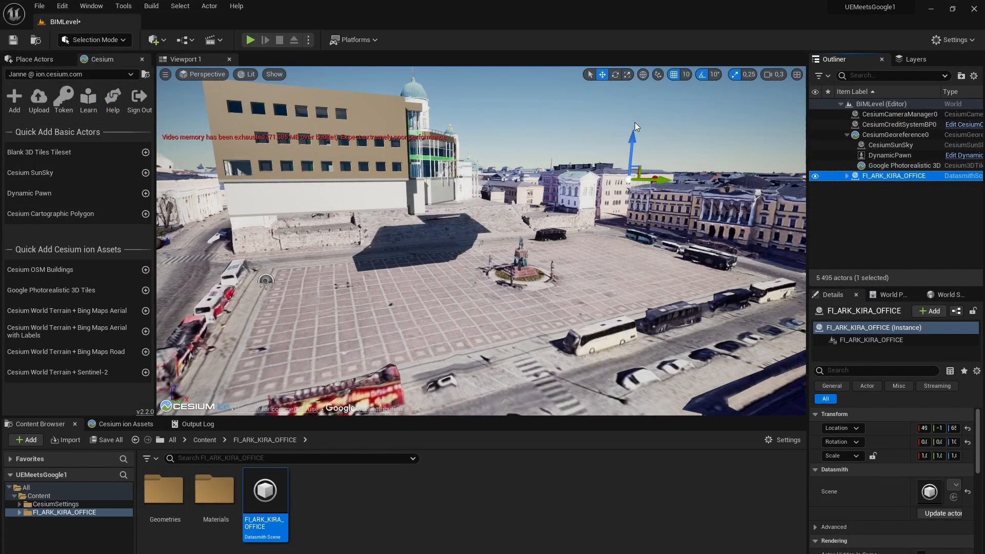
Step: Move the FI_ARK_KIRA_OFFICE building model down along its vertical axis towards the square
left_click_drag(628, 138, 619, 195)
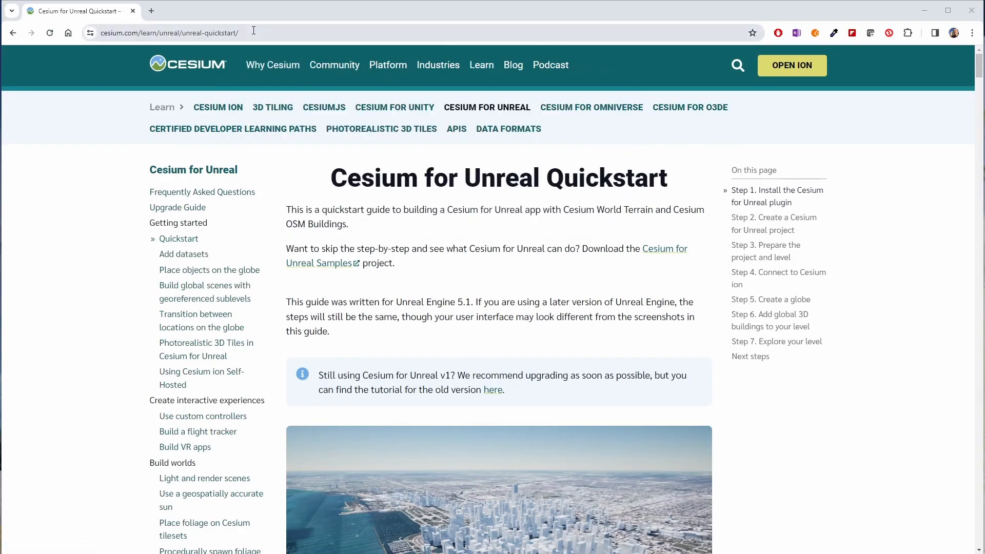
Step: Read the Cesium for Unreal Quickstart guide from its introduction through the prerequisites to the plugin installation step
left_click_drag(239, 33, 64, 42)
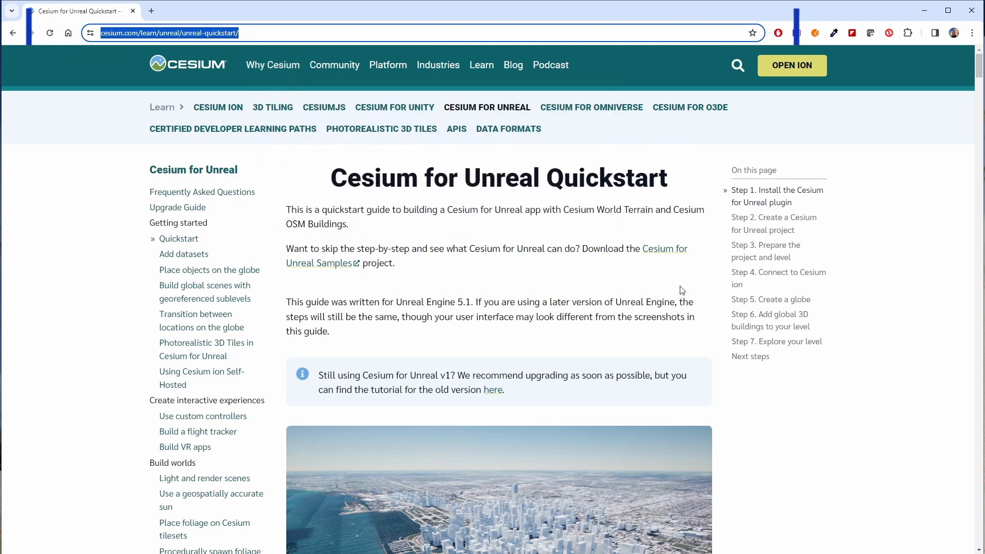
scroll(681, 291, "down", 1)
scroll(681, 291, "down", 1)
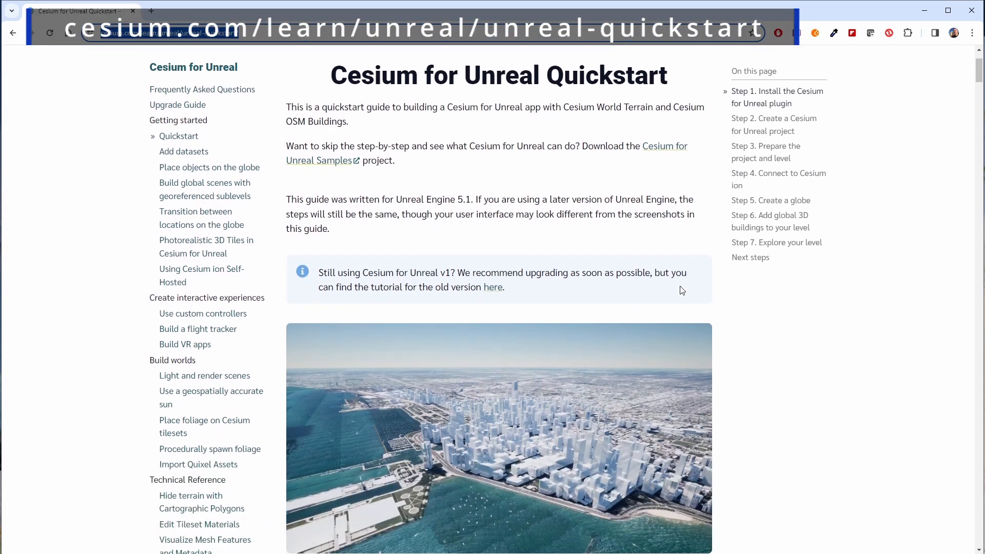
scroll(681, 291, "down", 1)
scroll(681, 291, "down", 1)
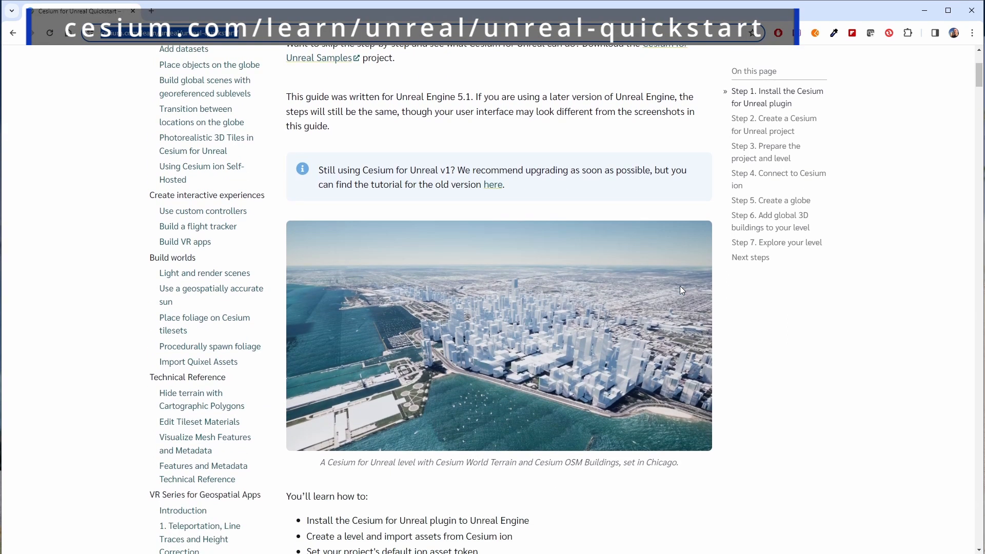
scroll(682, 290, "down", 1)
scroll(682, 290, "down", 4)
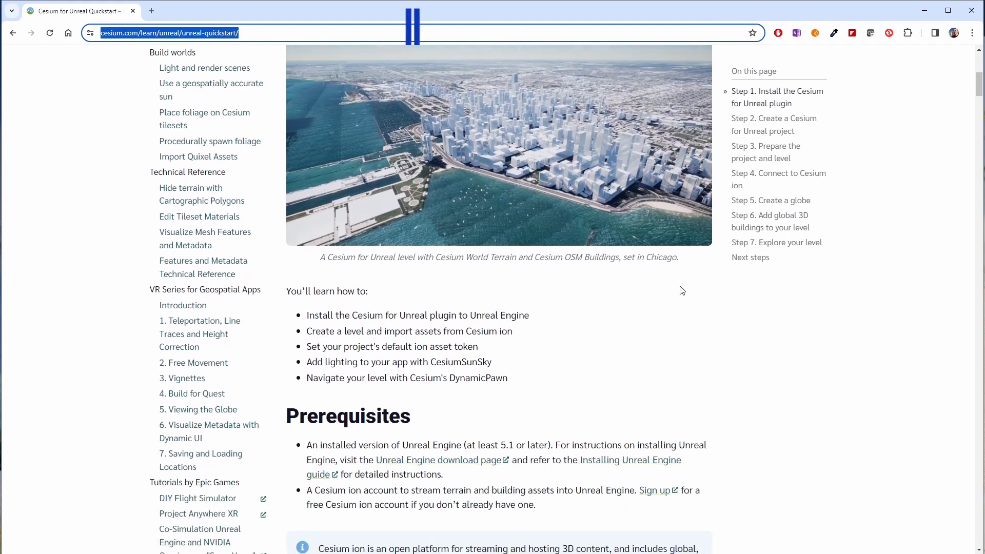
scroll(680, 290, "down", 4)
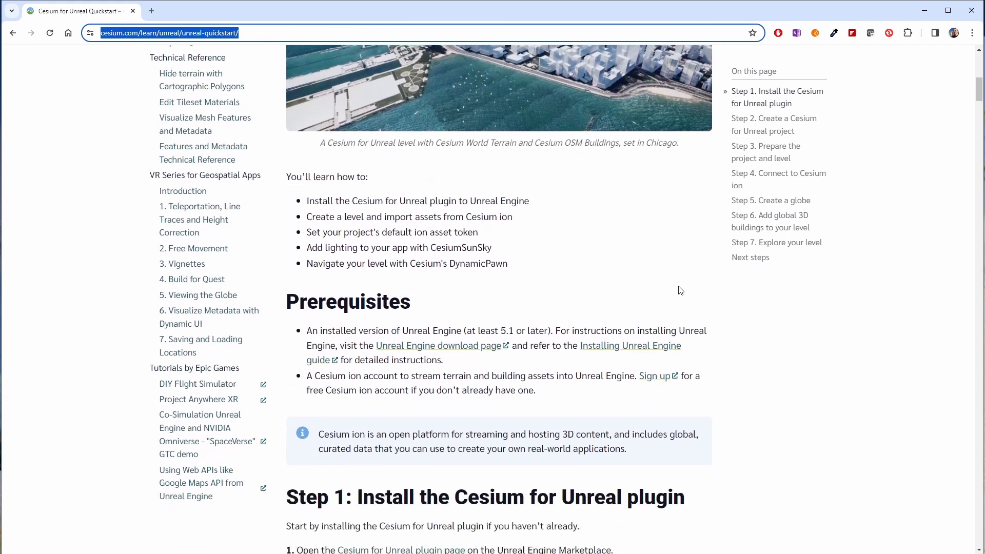
scroll(679, 290, "down", 3)
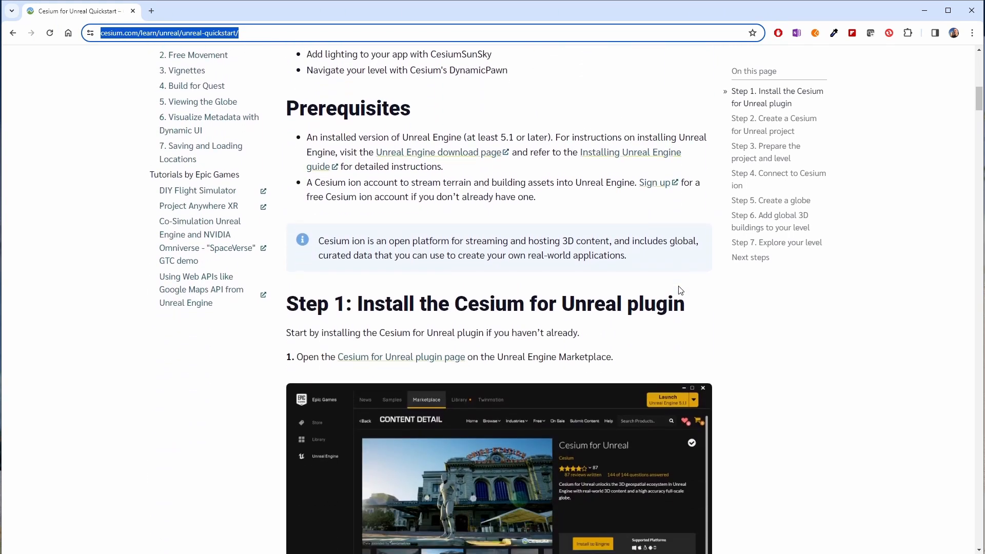
scroll(678, 286, "down", 2)
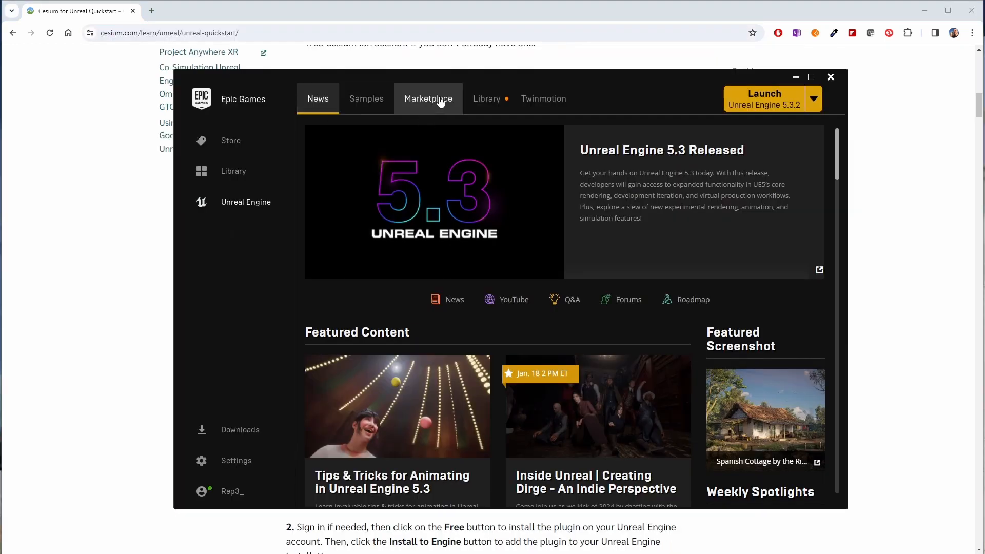
Step: Search the Unreal Engine Marketplace in the Epic Games Launcher for "cesium"
left_click(440, 100)
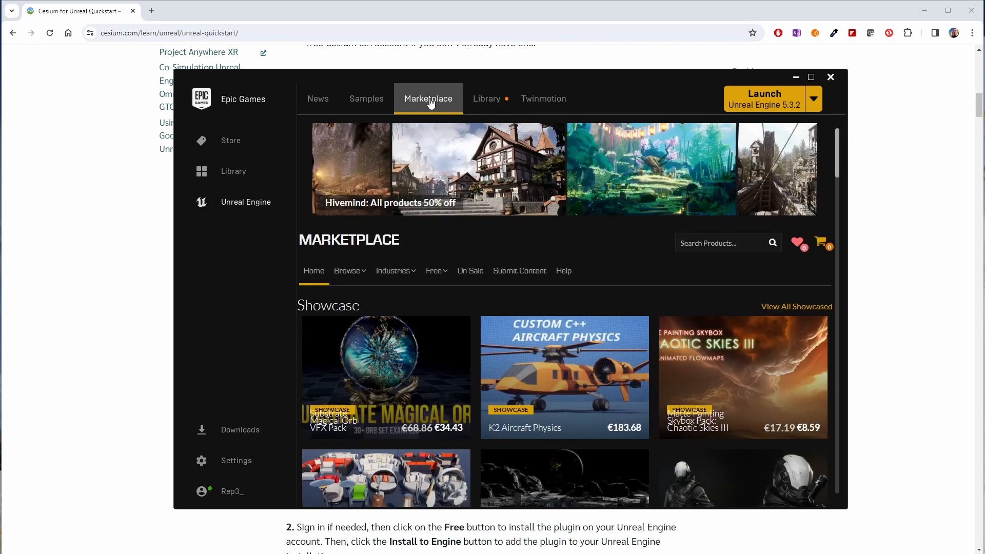
left_click(706, 244)
type("cesium")
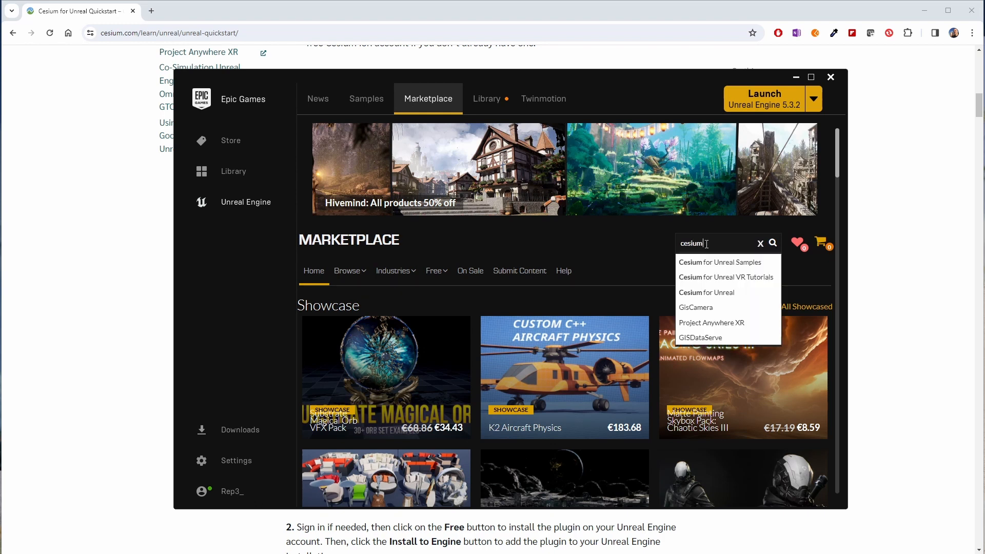
key("Return")
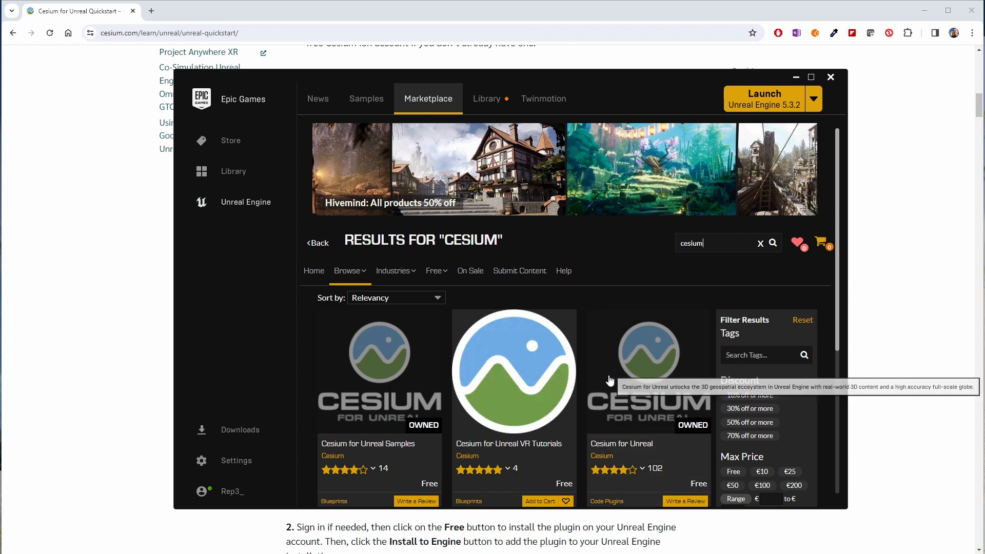
Step: Look through the Marketplace search results and open the free Cesium for Unreal code plugin
scroll(606, 382, "down", 1)
scroll(606, 382, "down", 4)
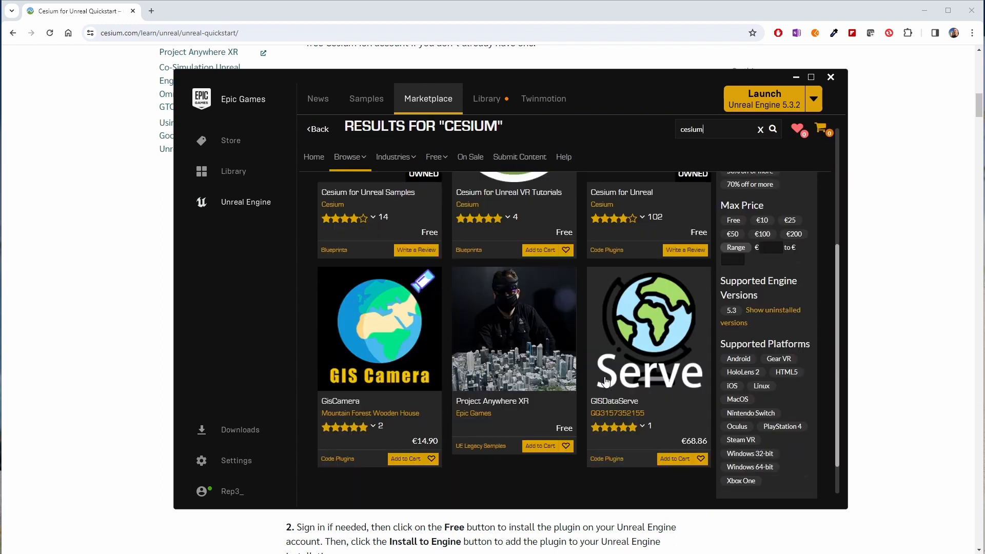
scroll(606, 382, "up", 2)
scroll(605, 382, "up", 1)
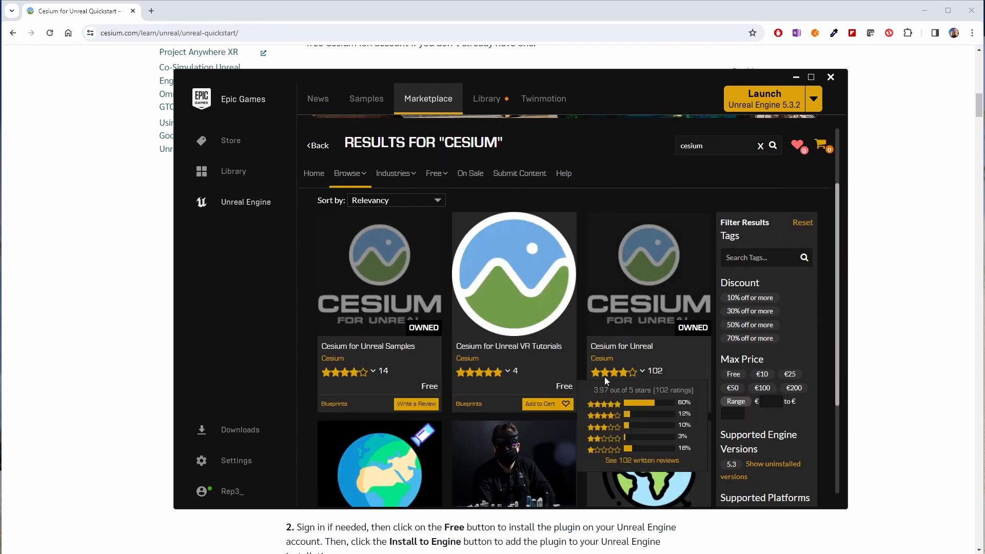
left_click(675, 265)
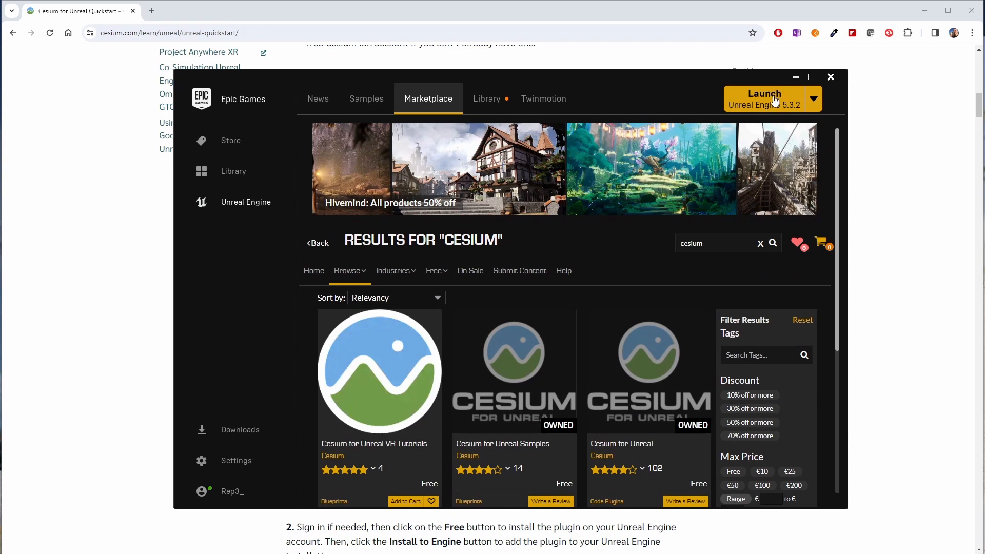
Step: Launch Unreal Engine 5.3.2 and create a blank Blueprint games project named UEMeetsGoogle
left_click(773, 100)
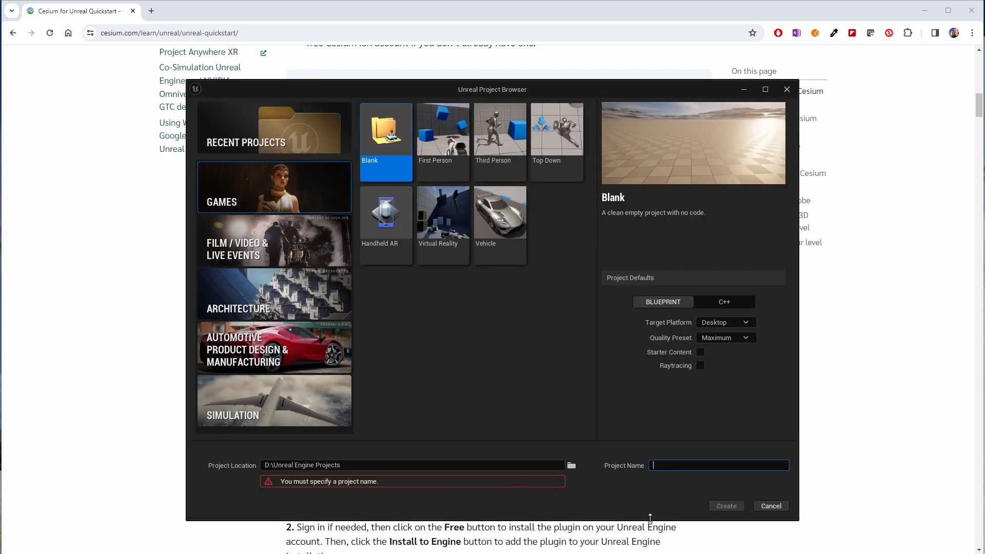
type("UE")
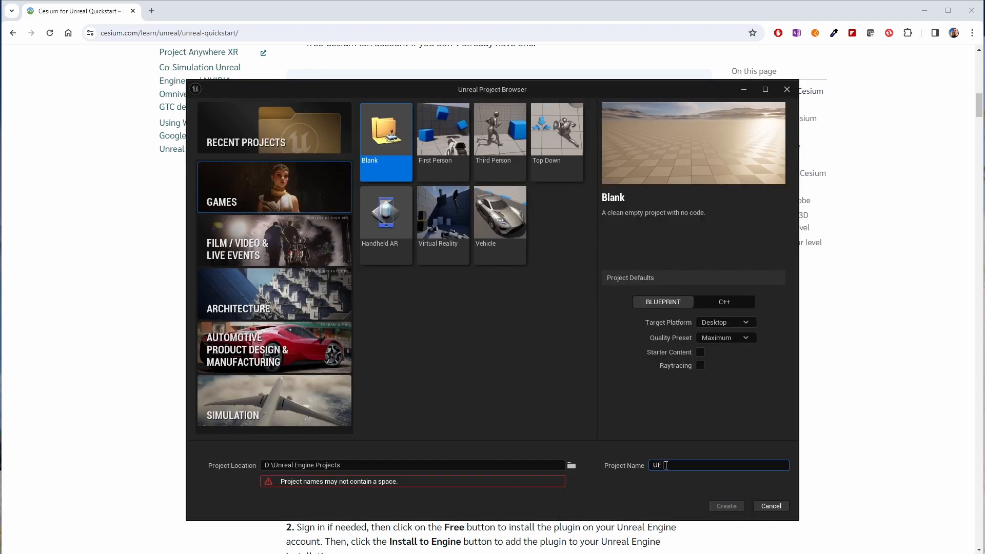
key("BackSpace")
type("Meets")
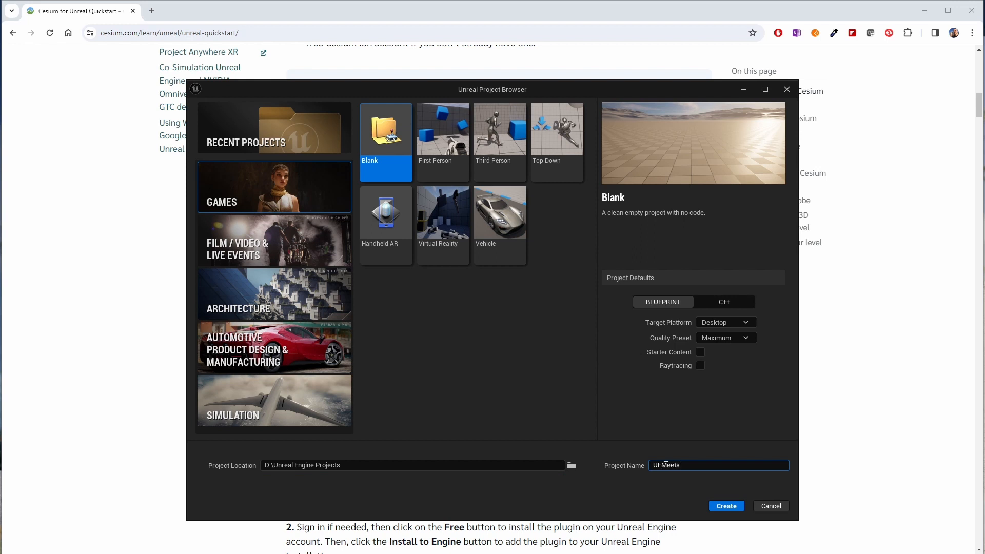
type("Google")
left_click(725, 506)
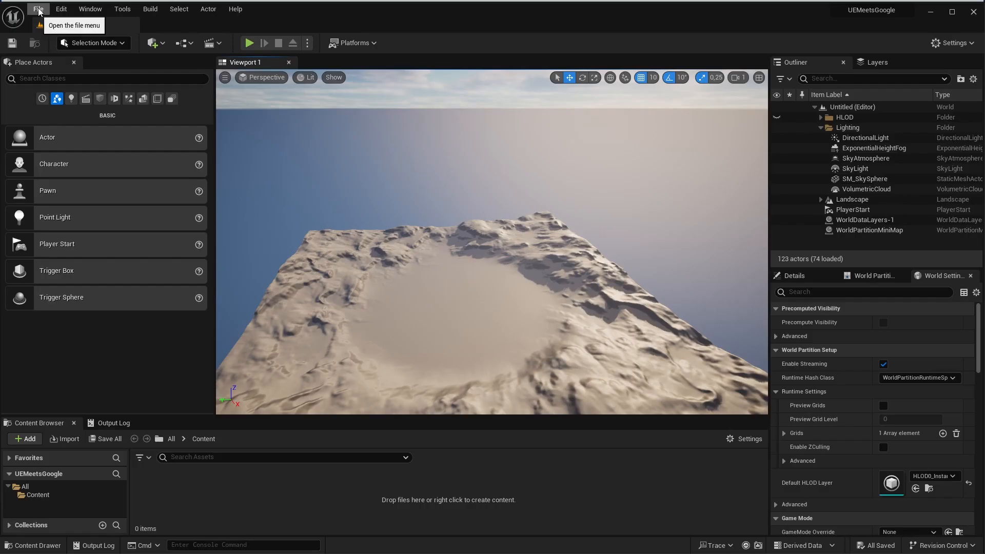
Step: Enable the Cesium for Unreal plugin in the project and restart the editor
left_click(61, 10)
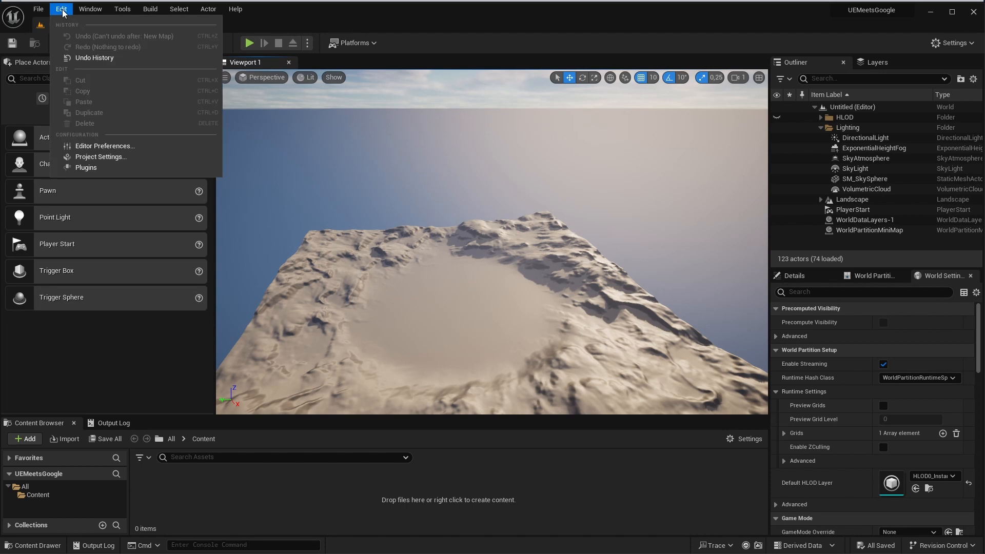
left_click(85, 169)
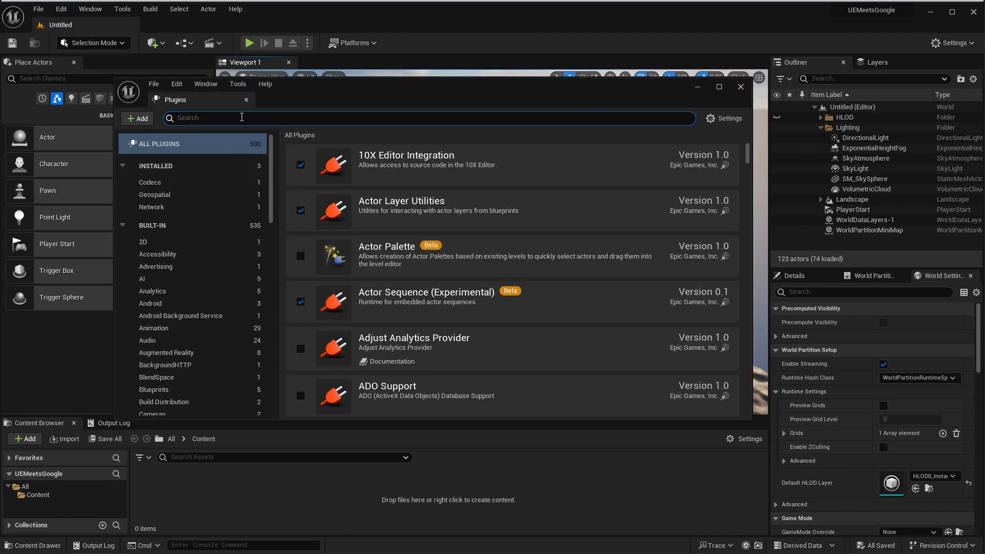
type("cesiu")
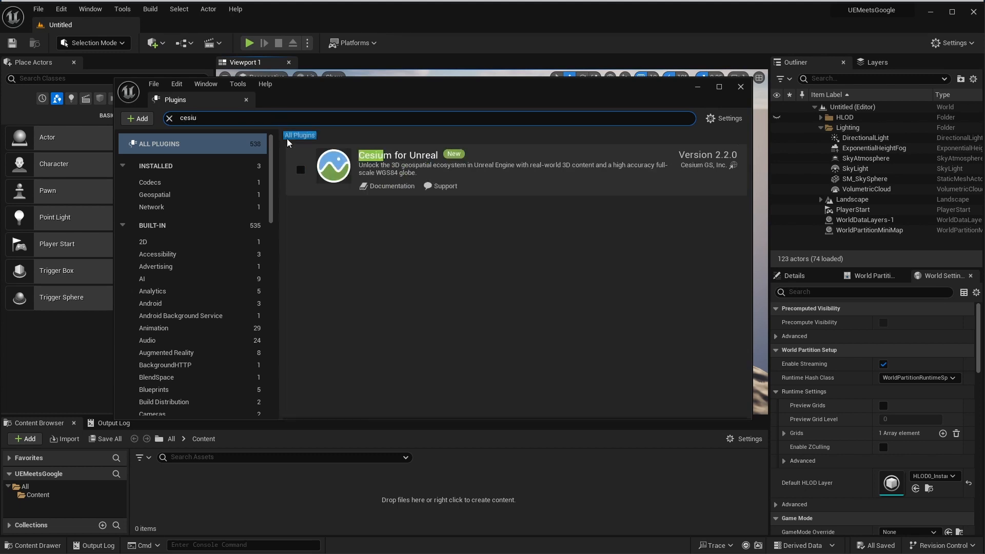
left_click(302, 170)
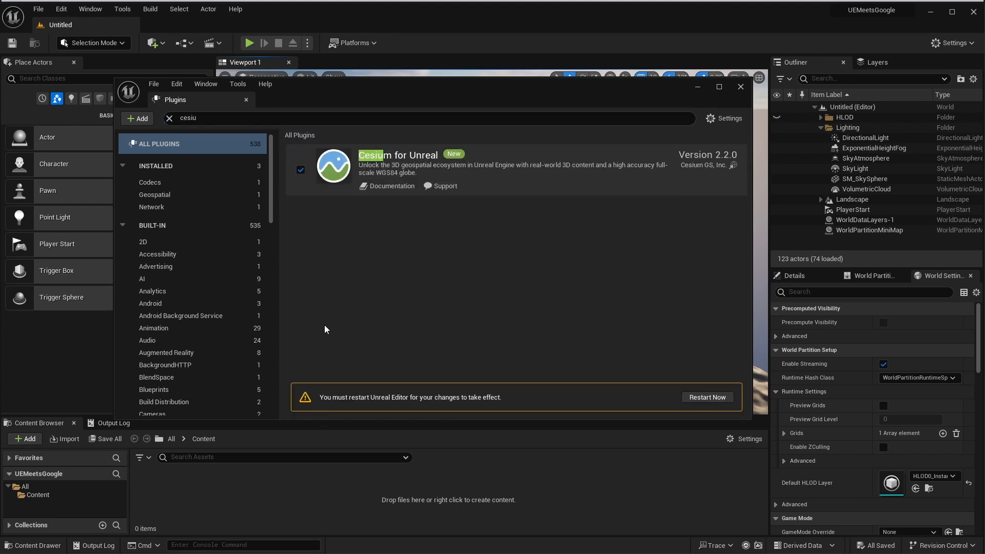
left_click(707, 398)
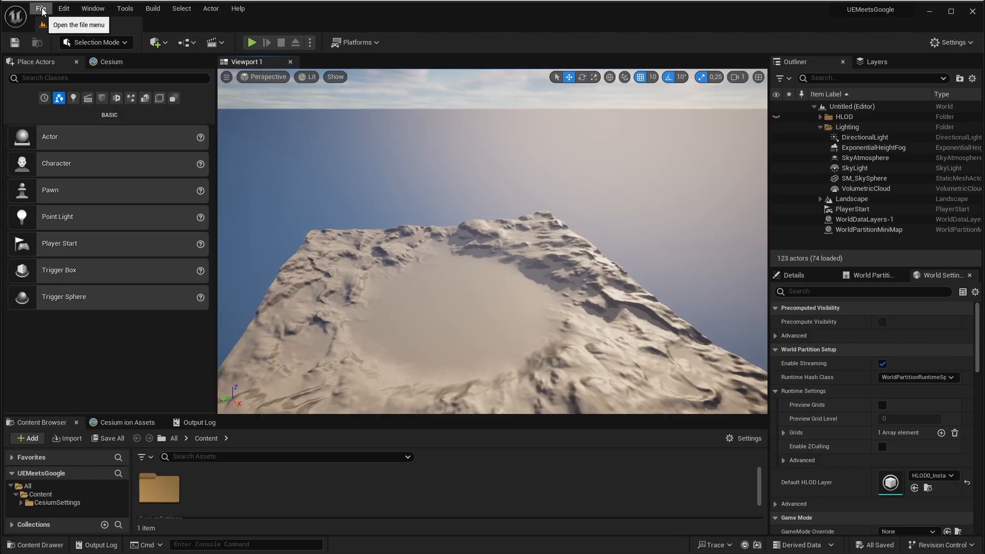
Step: Create a new level from the Empty Level template
left_click(41, 8)
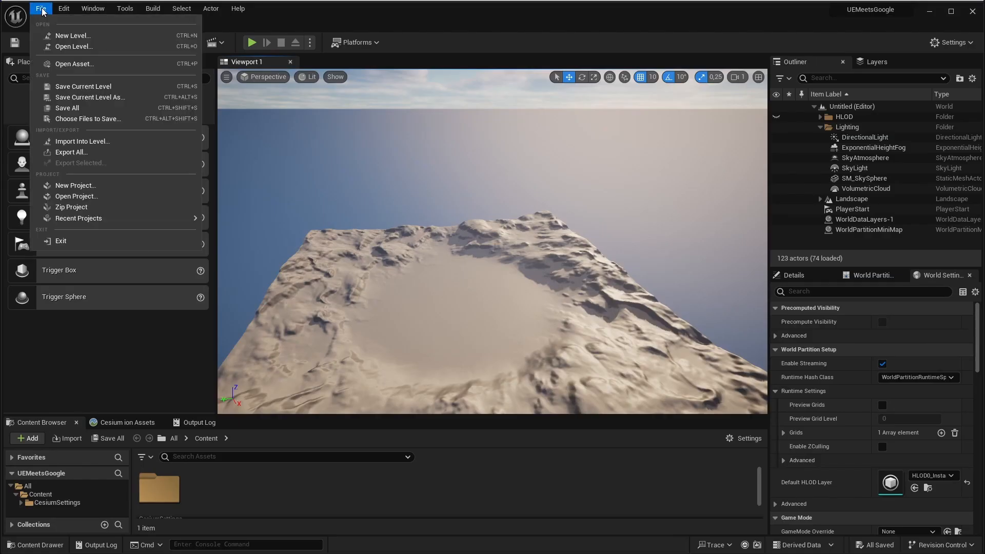
left_click(68, 36)
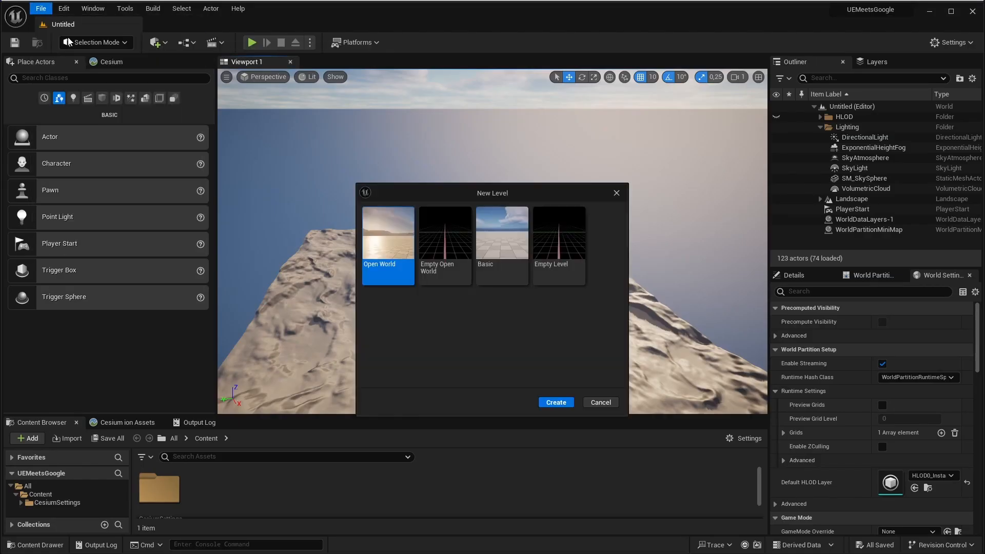
left_click(567, 235)
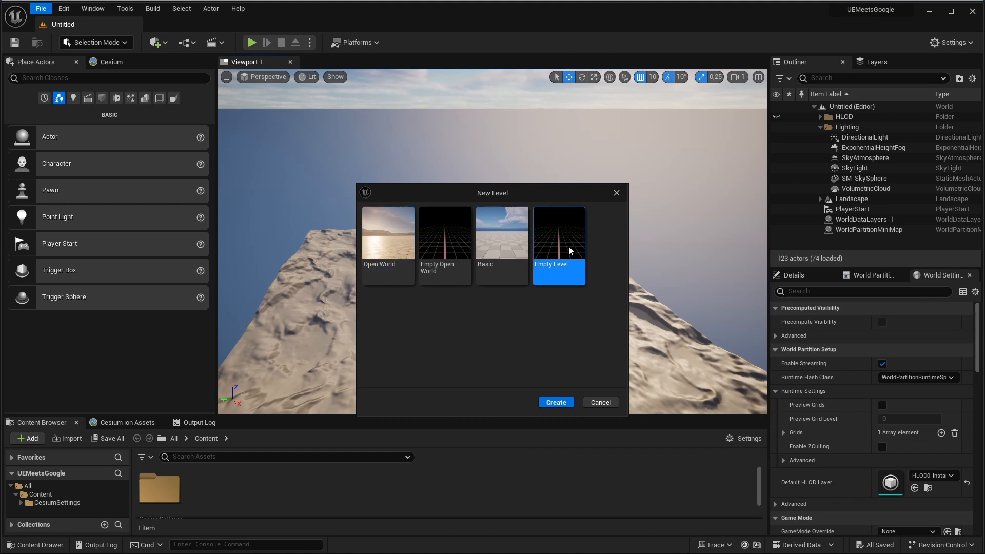
left_click(561, 402)
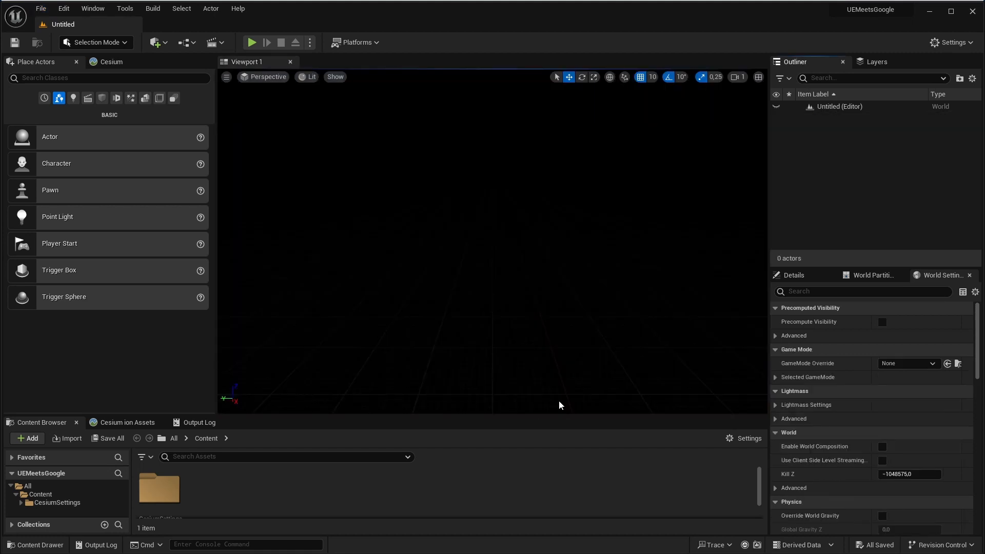
Step: Save the current level as MyCesiumLevel in the project's Content folder
left_click(41, 8)
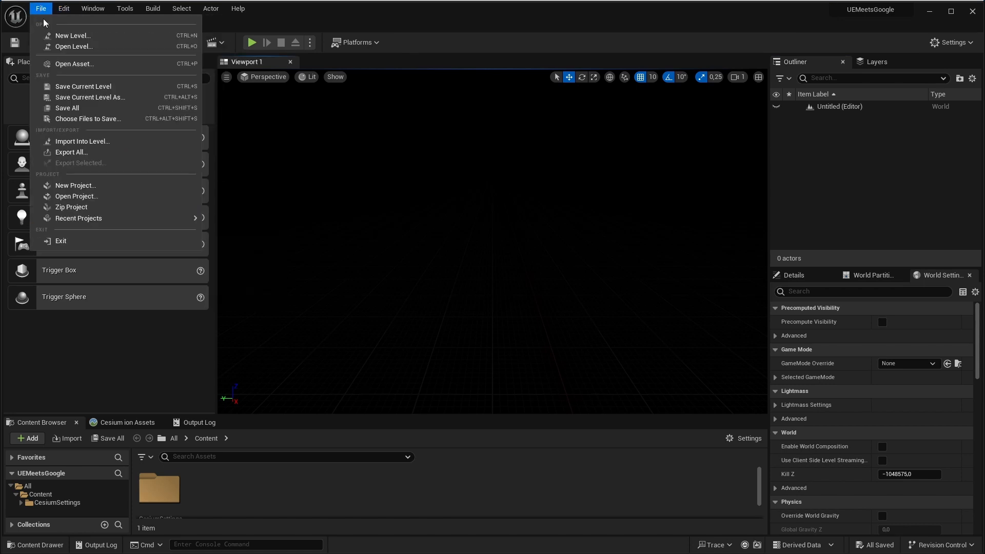
left_click(97, 86)
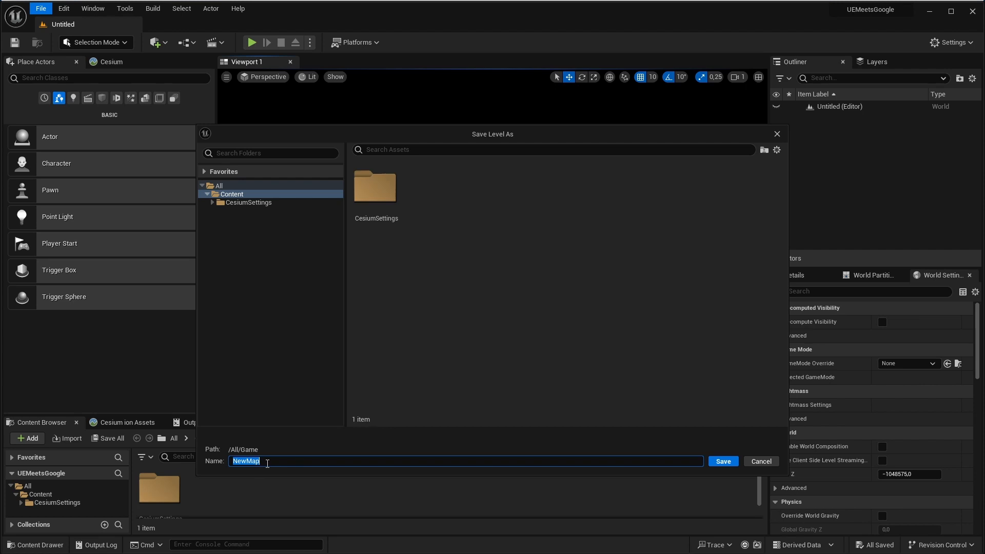
type("MyCesiumLevel")
left_click(722, 461)
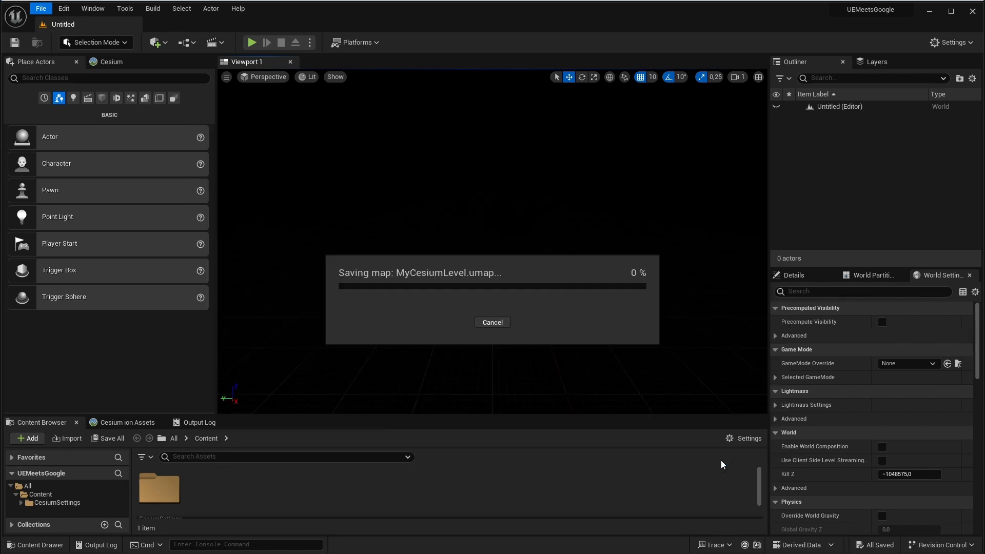
Step: Show the Cesium for Unreal tools, closing them once and restoring them for use in the level
left_click(117, 64)
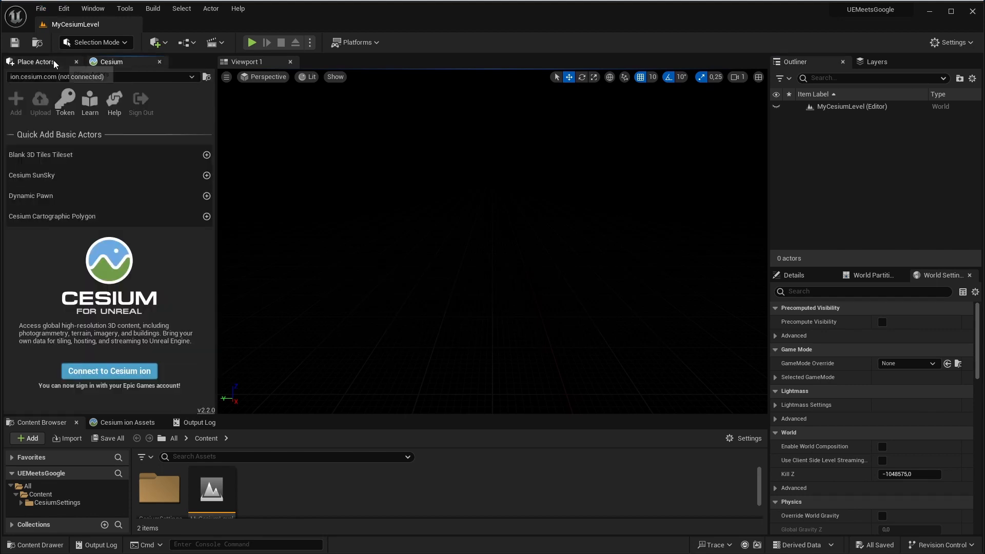
left_click(35, 62)
left_click(106, 63)
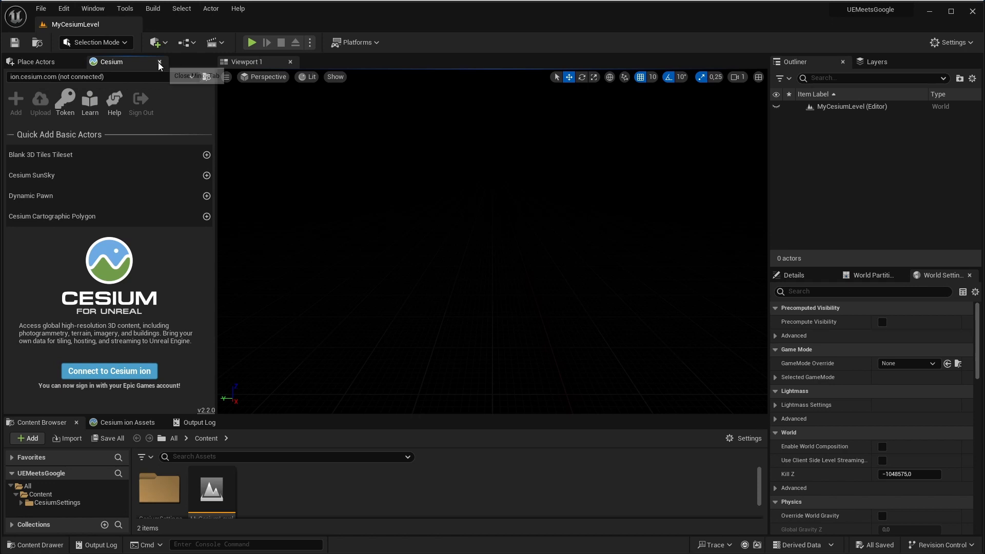
left_click(159, 62)
left_click(95, 10)
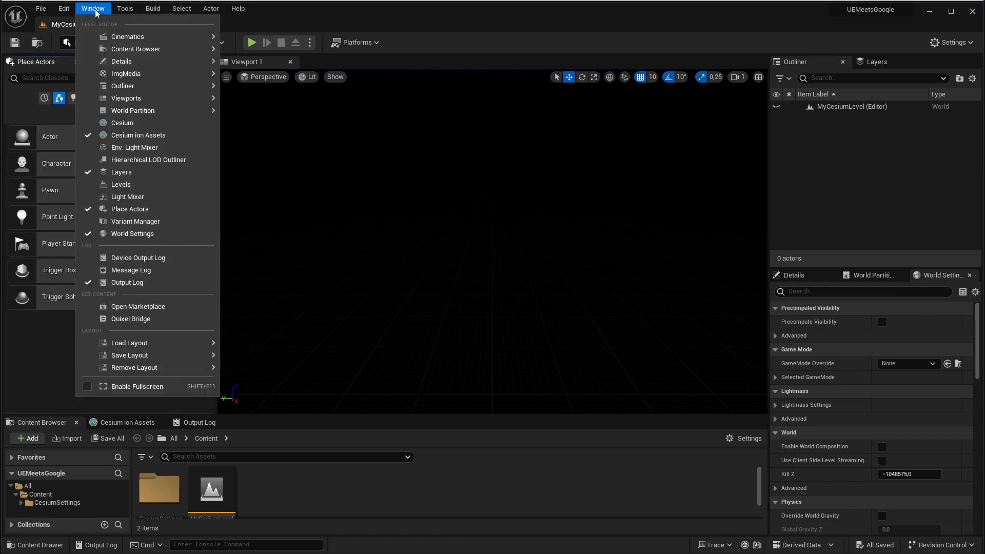
left_click(93, 123)
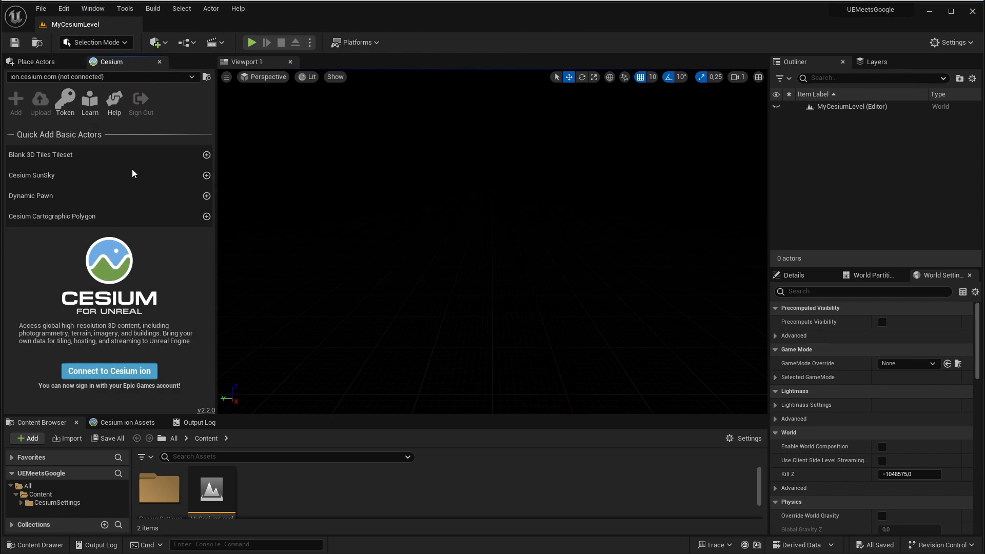
Step: Add a Cesium SunSky and a Dynamic Pawn to the level, and select the CesiumSunSky actor
left_click(207, 176)
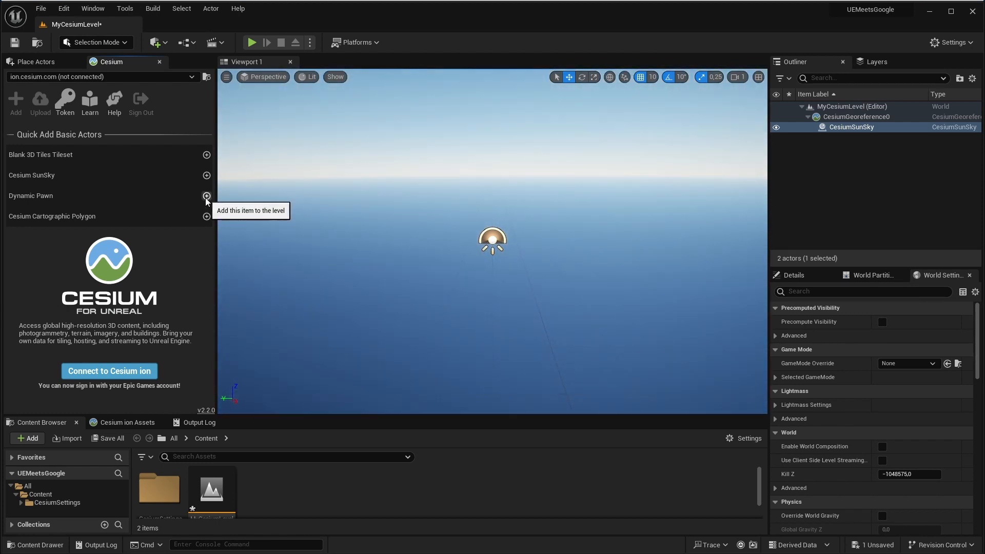
left_click(206, 196)
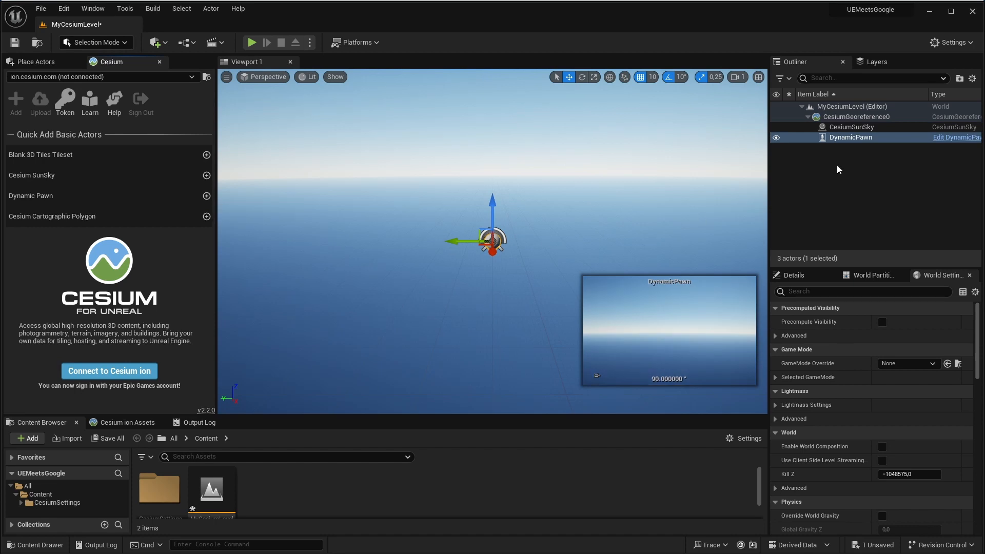
left_click(852, 128)
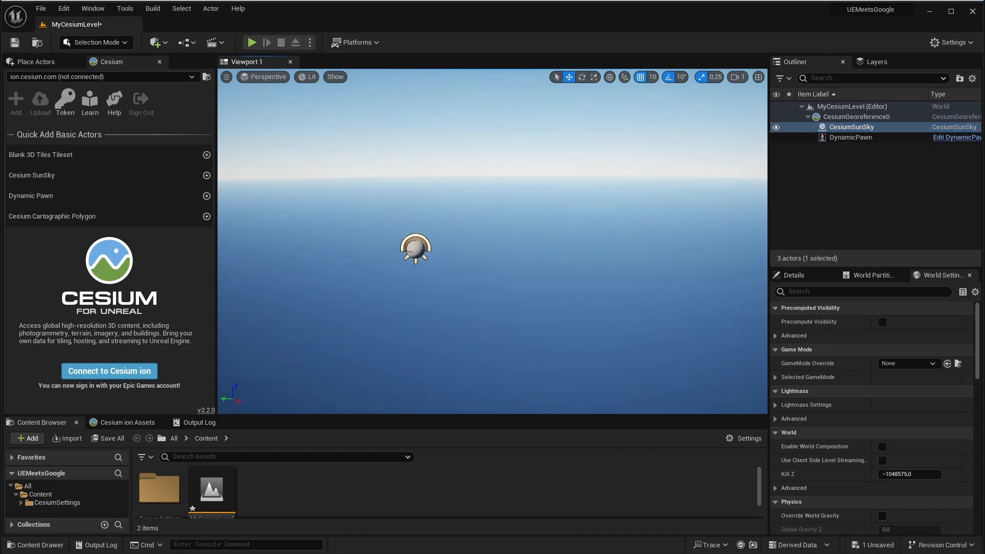
right_click_drag(524, 290, 462, 290)
right_click_drag(569, 257, 597, 258)
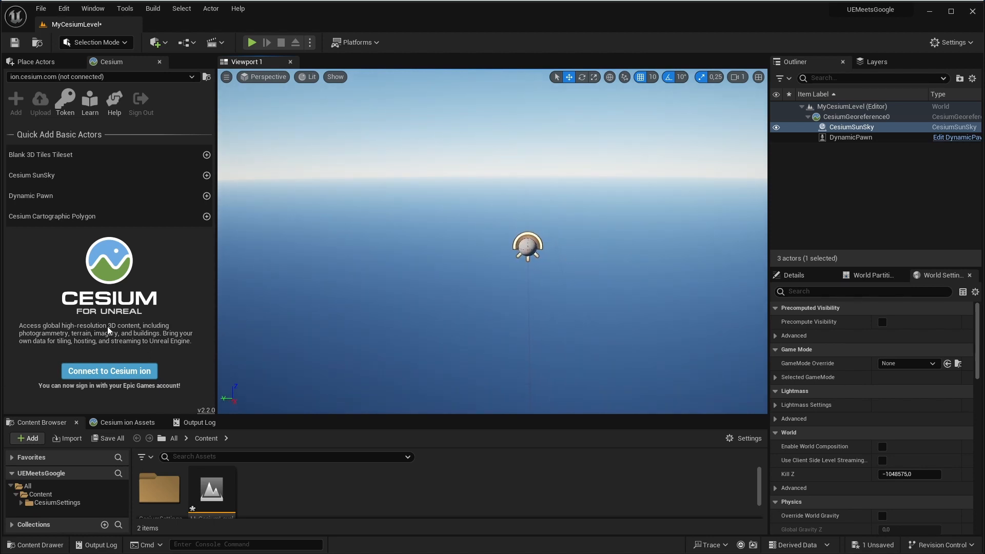
Step: Connect the project to Cesium ion, granting Cesium for Unreal the requested permissions in the browser
left_click(100, 371)
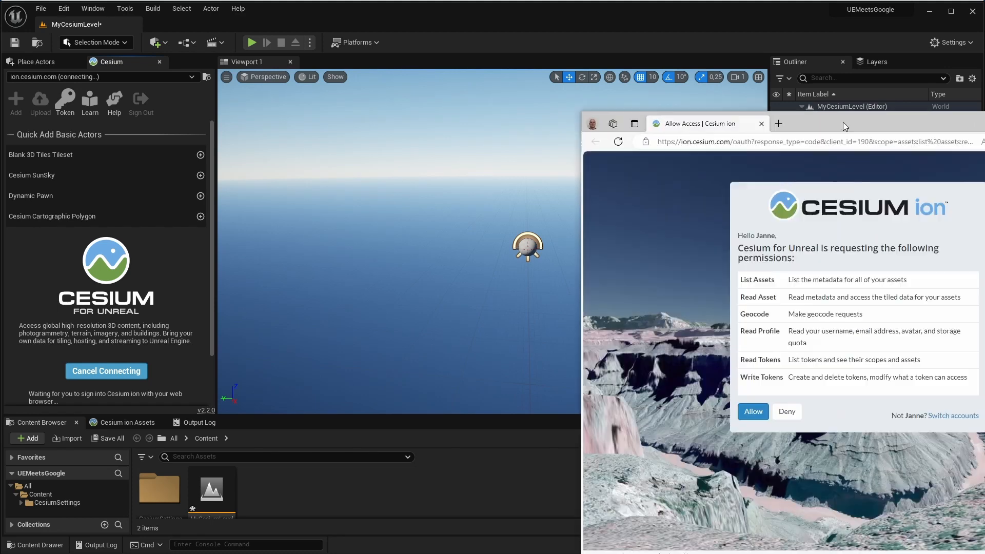
left_click_drag(842, 122, 581, 65)
left_click(490, 359)
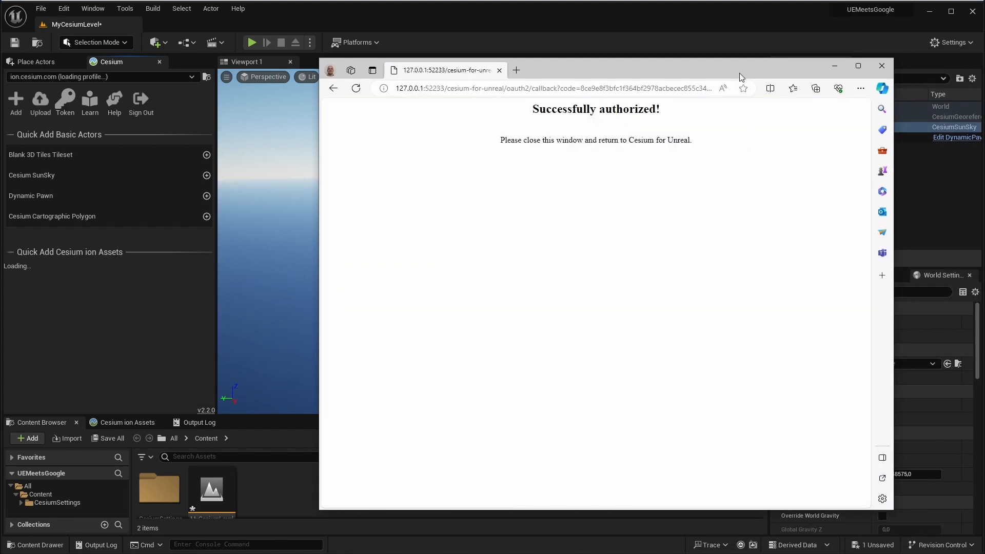
left_click_drag(739, 73, 984, 72)
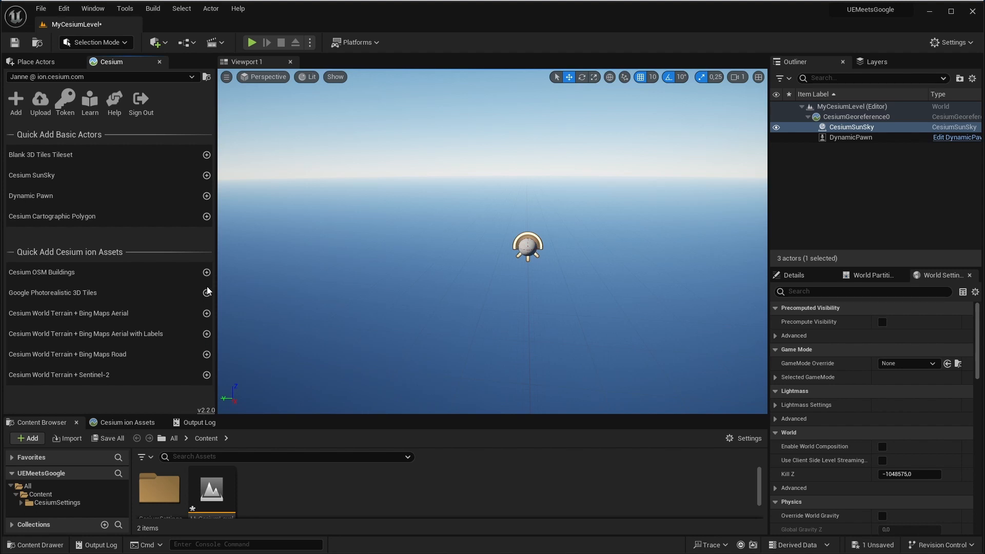
Step: Add Google Photorealistic 3D Tiles to the level, creating a new project default token named UEMeetsGoogle (Created by Cesium for Unreal)
mouse_move(86, 294)
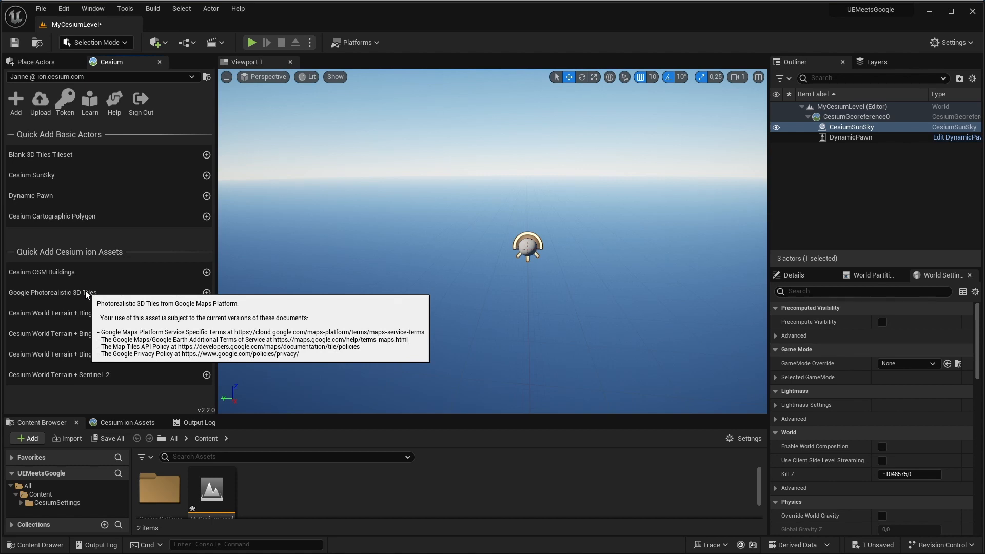
left_click(206, 293)
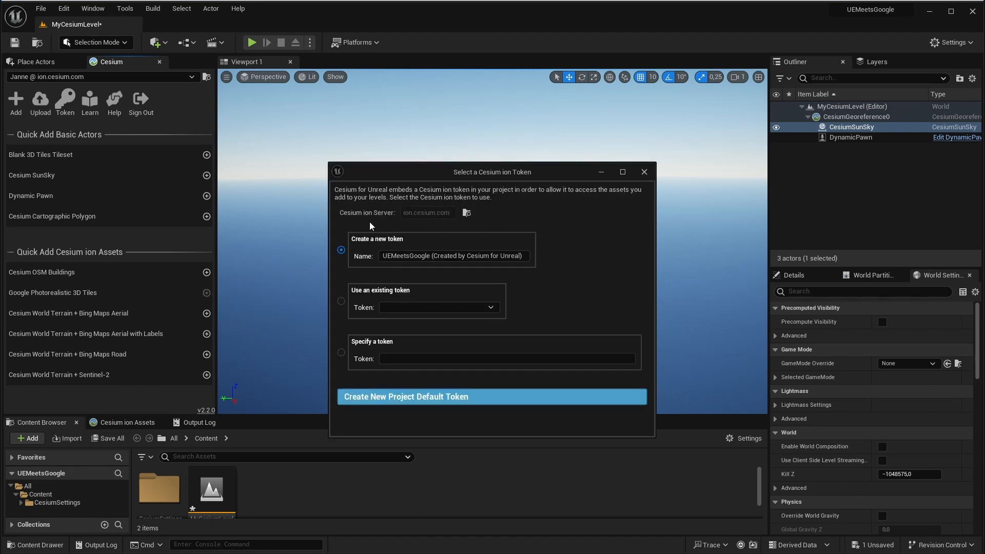
left_click(386, 398)
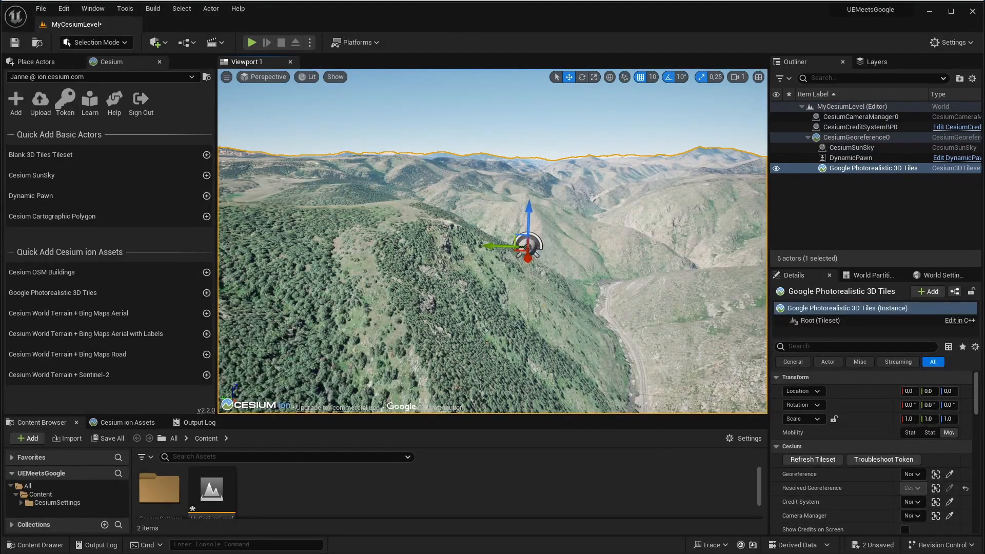
Step: Look around the mountain terrain, set the viewport camera speed to 8 and fly through the canyon to the town
right_click_drag(492, 241, 693, 225)
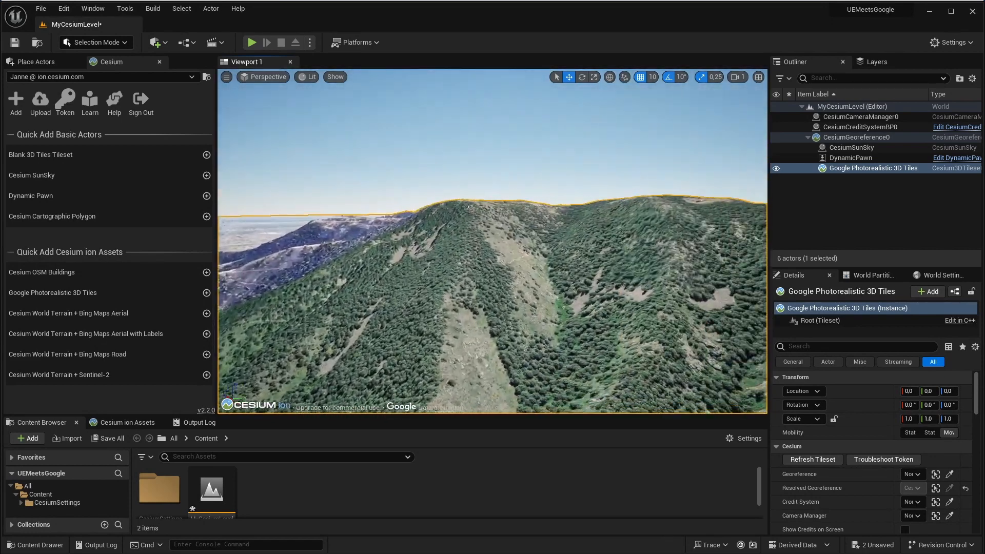
right_click_drag(492, 241, 359, 215)
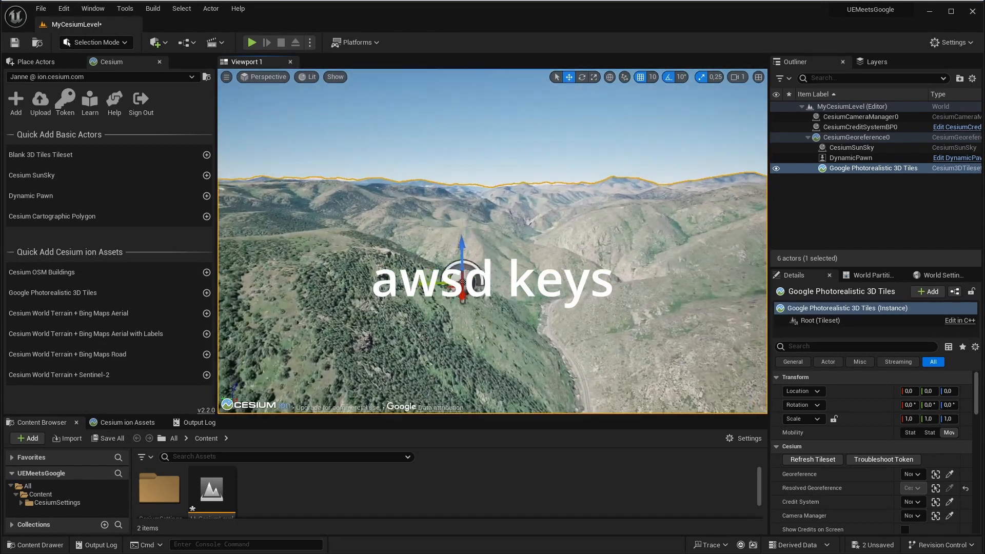
right_click_drag(492, 241, 590, 239)
key("w")
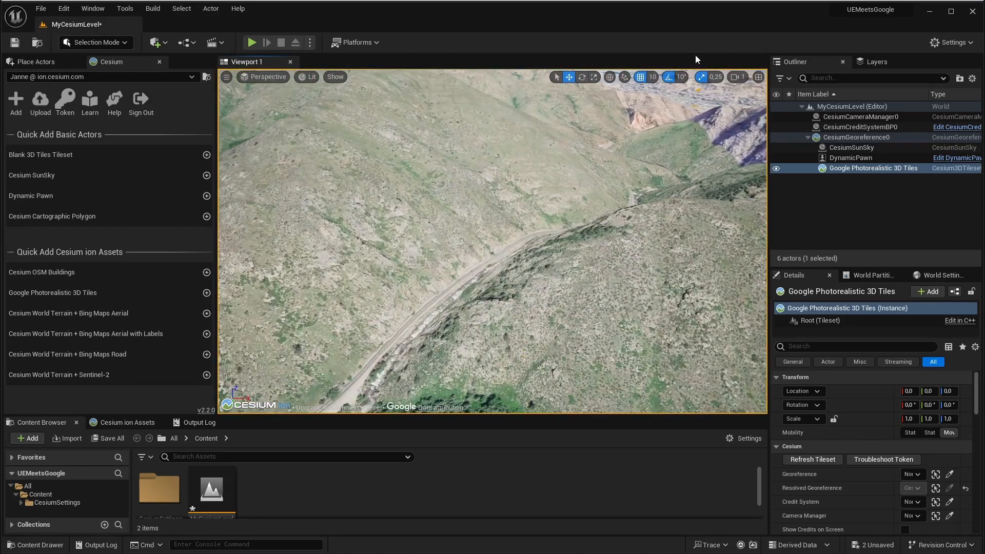
left_click(732, 77)
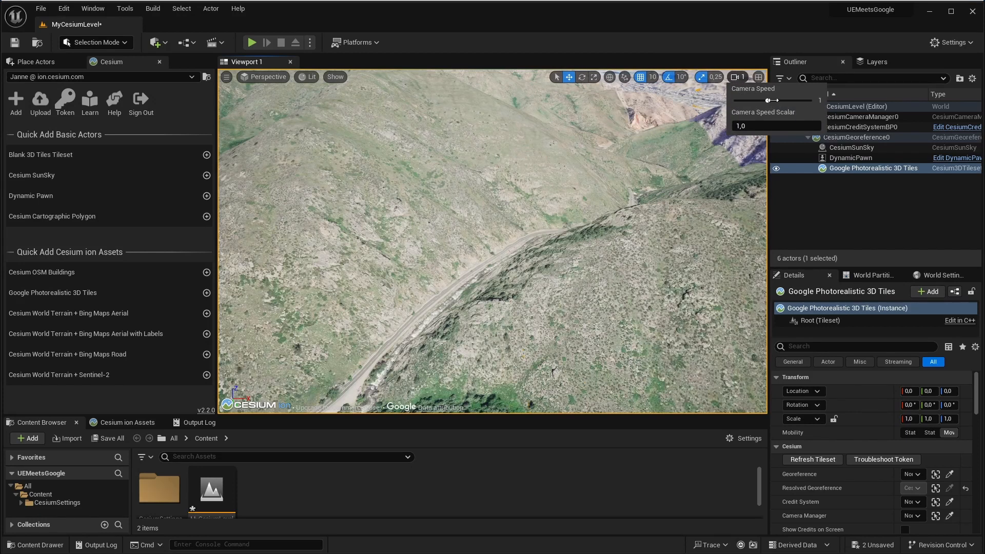
left_click_drag(768, 100, 787, 101)
right_click_drag(615, 205, 692, 141)
key("w")
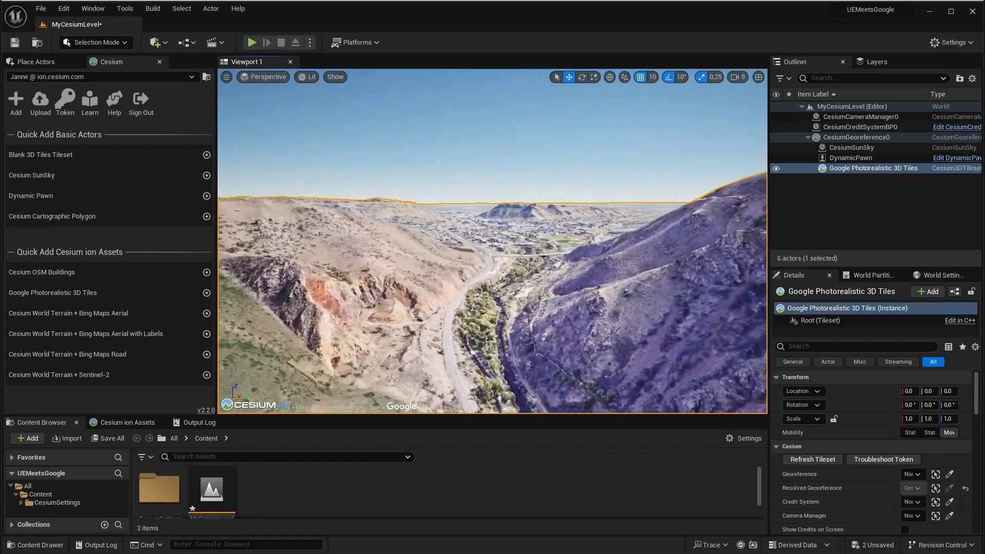
mouse_move(691, 141)
right_mouse_down()
mouse_move(715, 149)
mouse_move(686, 151)
mouse_move(688, 137)
mouse_move(721, 153)
mouse_move(695, 144)
right_mouse_up()
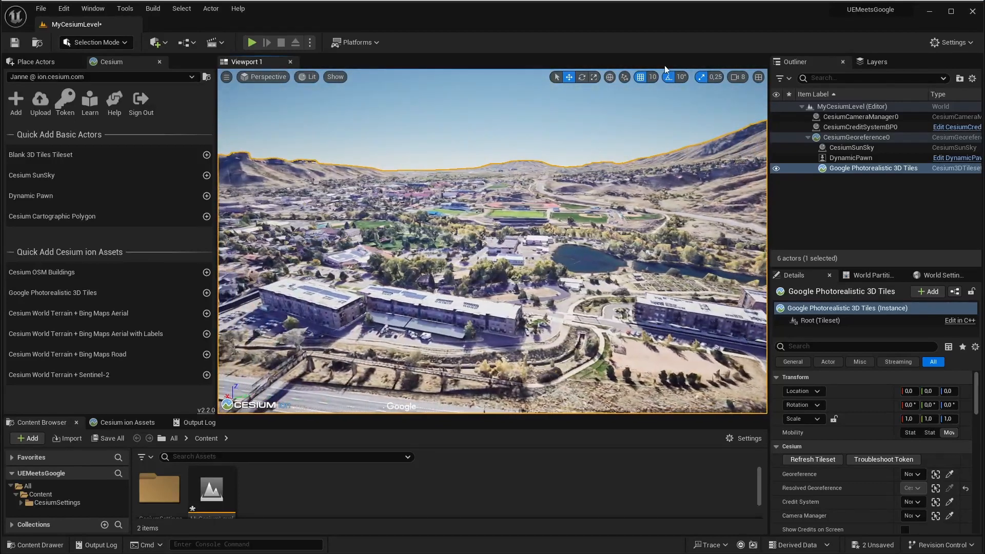
Step: Set the viewport camera speed to 3 and rise above the town to view its sports fields and streets
left_click(736, 77)
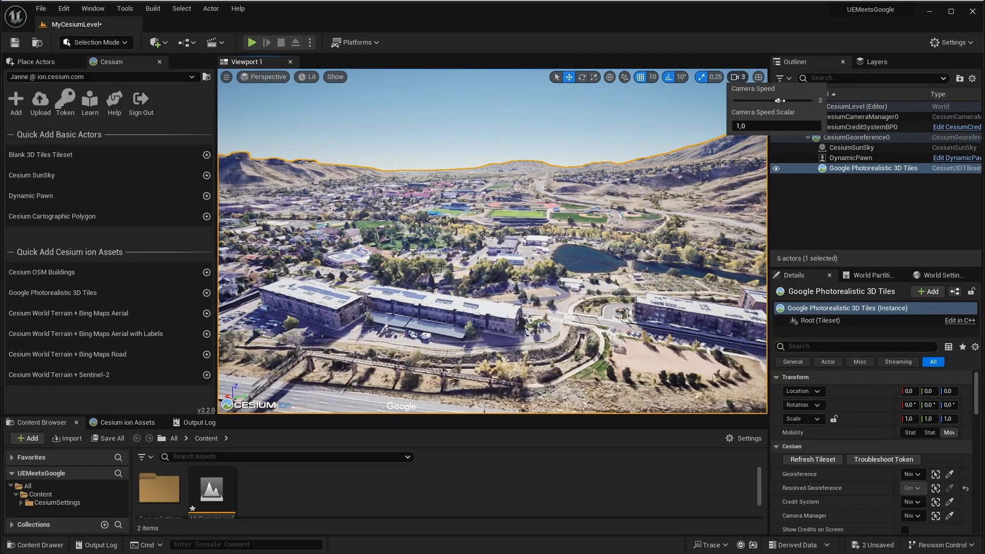
left_click_drag(788, 101, 780, 100)
right_click_drag(495, 243, 501, 282)
key("a")
key("e")
key("e")
key("e")
key("e")
right_click_drag(555, 169, 555, 169)
Step: Set the viewport camera speed to 32 and climb high over the metropolitan area
left_click(733, 78)
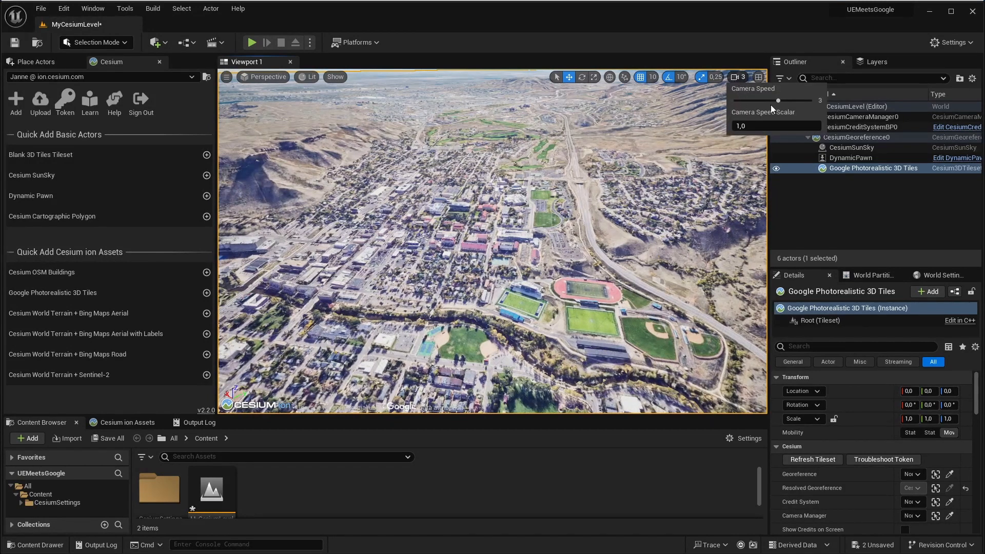
left_click_drag(779, 100, 811, 101)
key("e")
right_click_drag(492, 241, 411, 235)
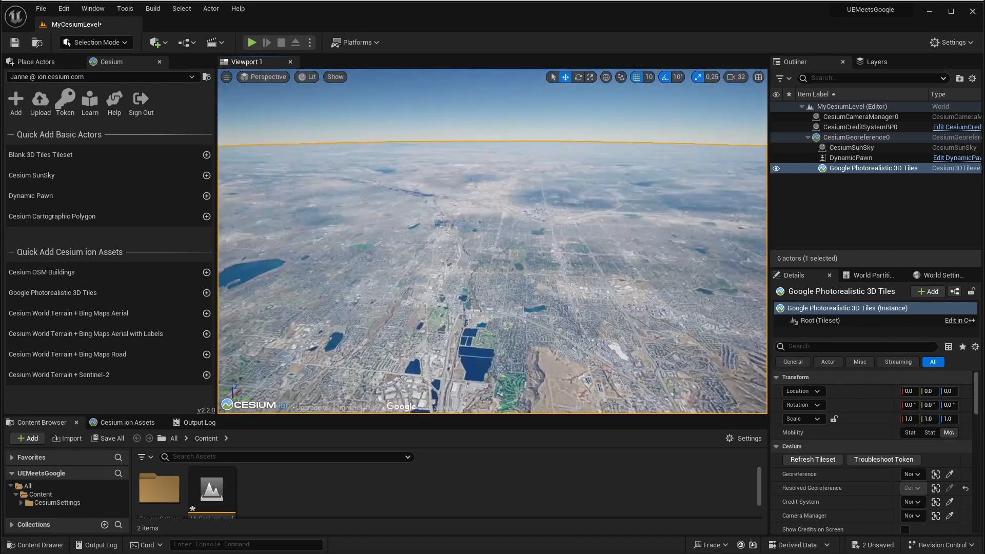
Step: Focus the view on DynamicPawn and CesiumGeoreference0, and set the viewport camera speed to 1
left_click(847, 158)
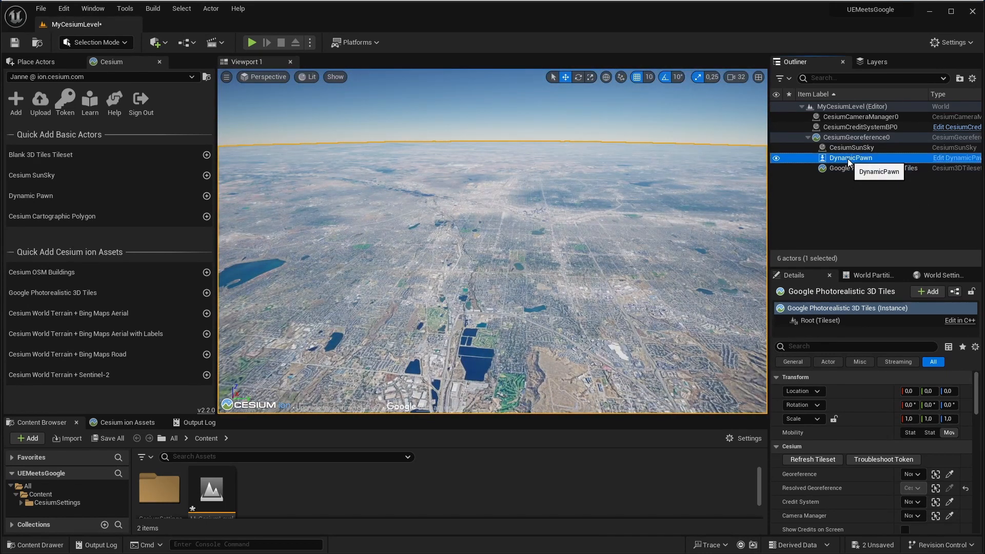
double_click(847, 158)
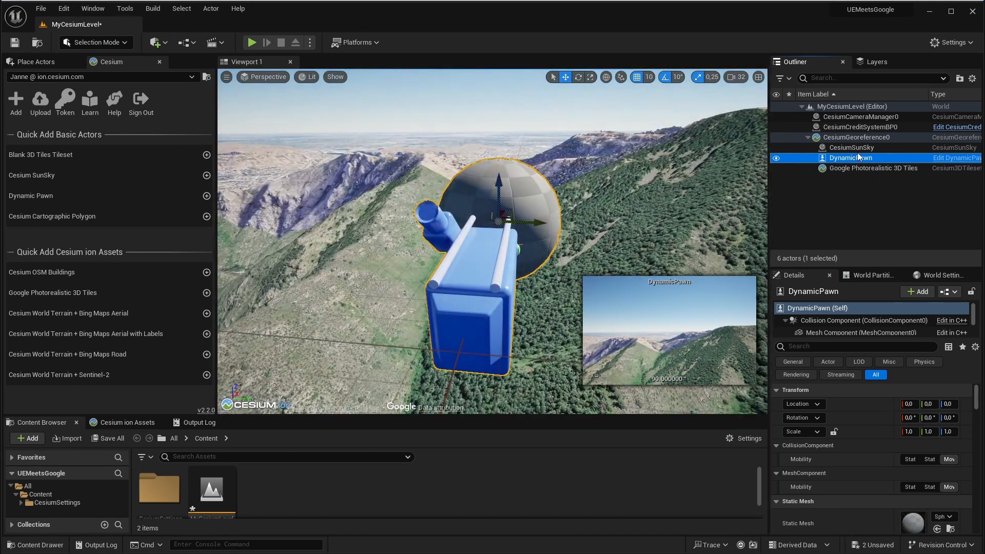
double_click(856, 138)
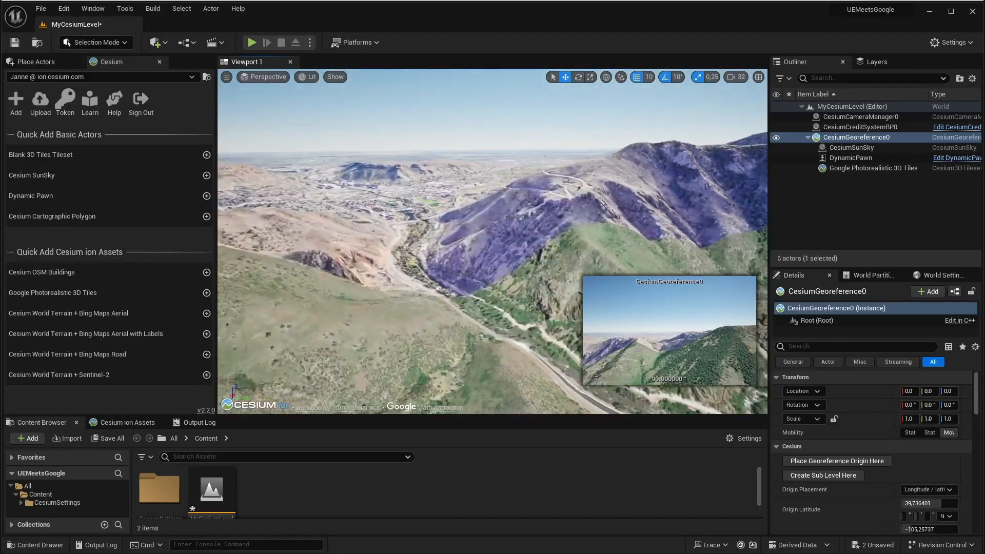
left_click(734, 77)
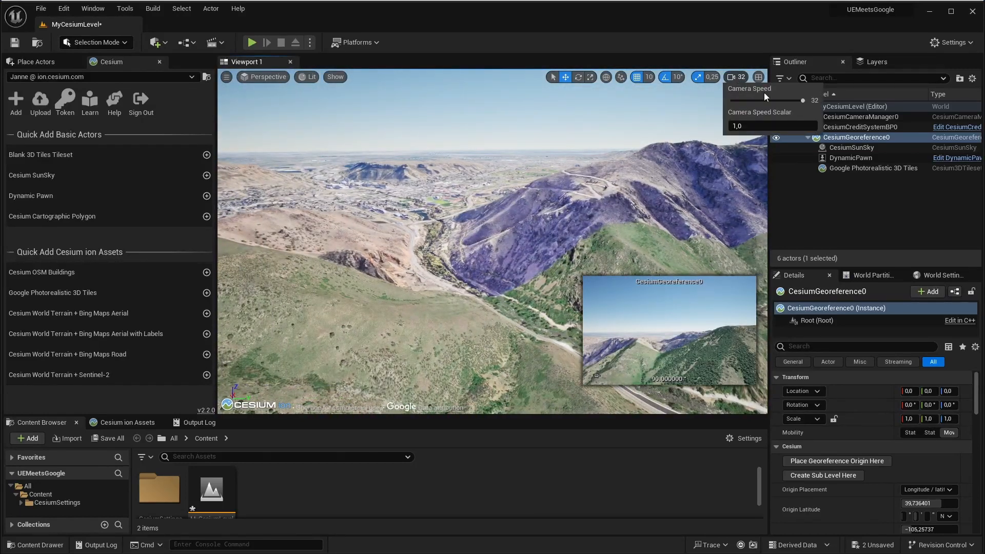
left_click_drag(802, 100, 779, 101)
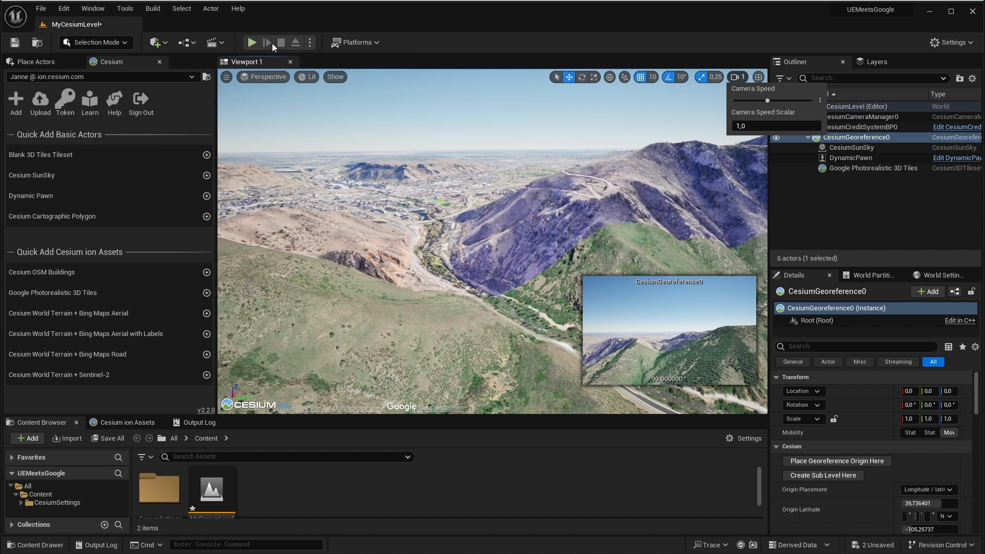
Step: Select the DynamicPawn, play the level in the editor and fly the pawn over the mountains toward the town
left_click(870, 159)
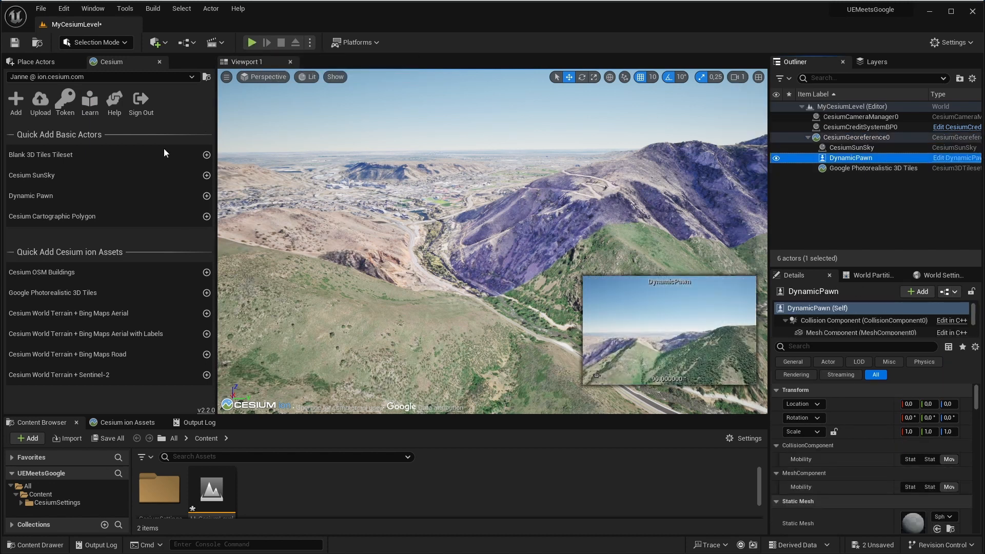
left_click(253, 43)
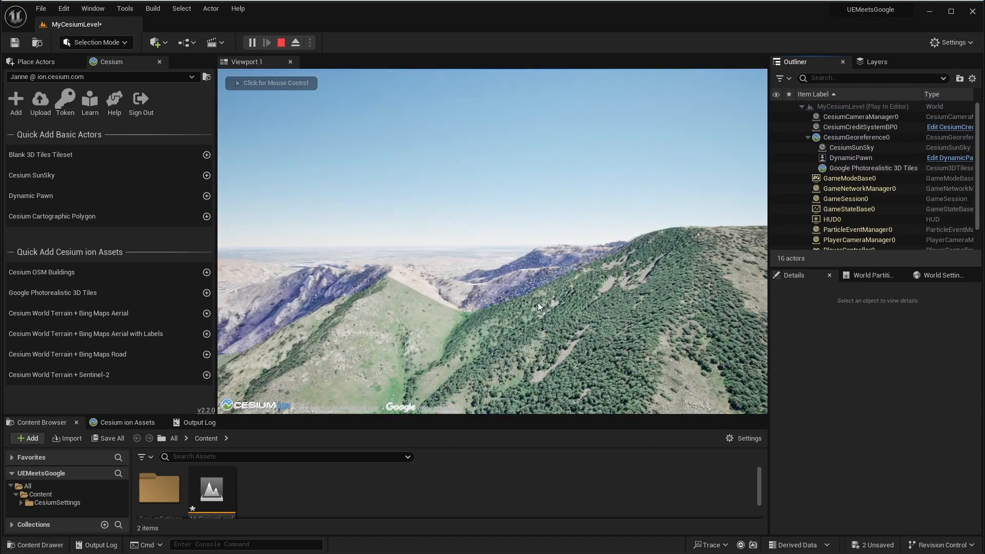
left_click(537, 303)
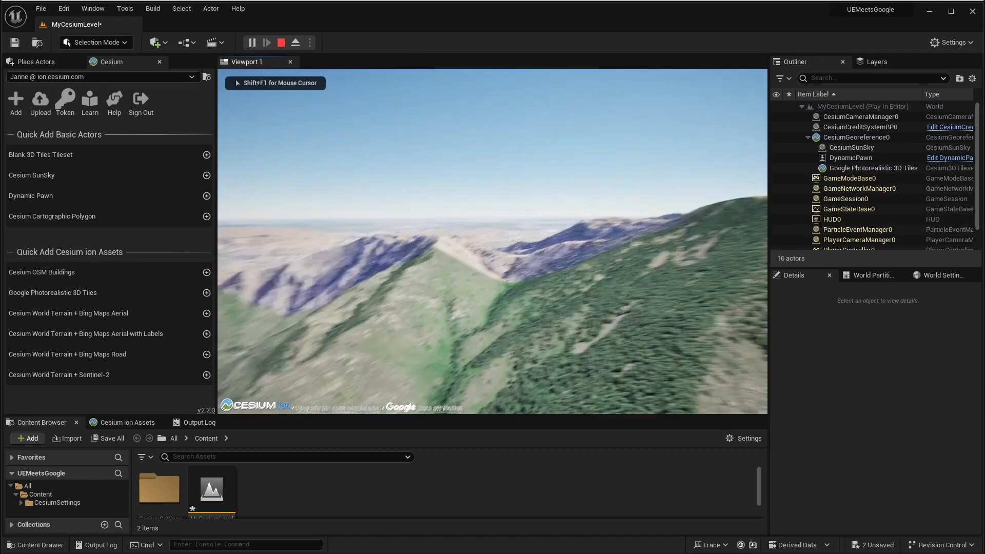
key("w")
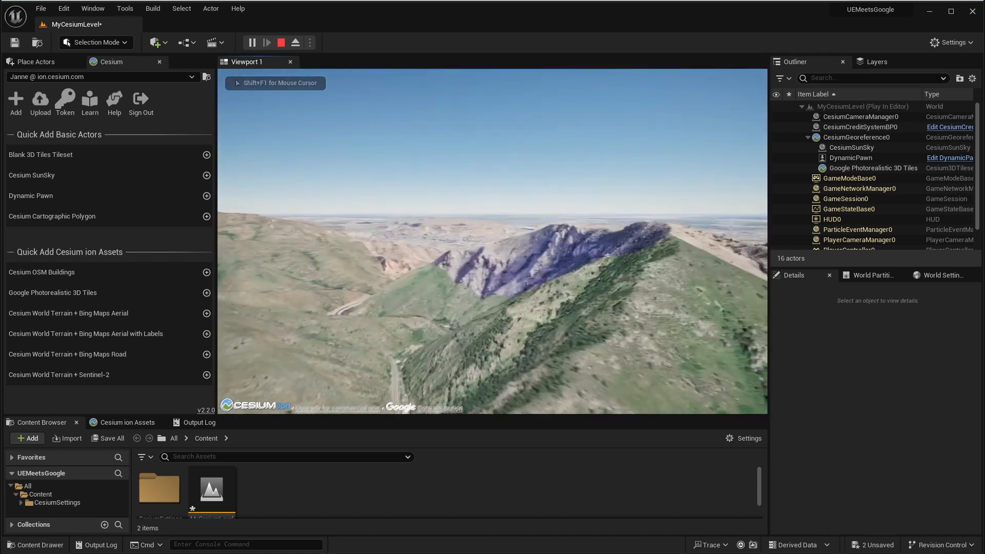
key("w")
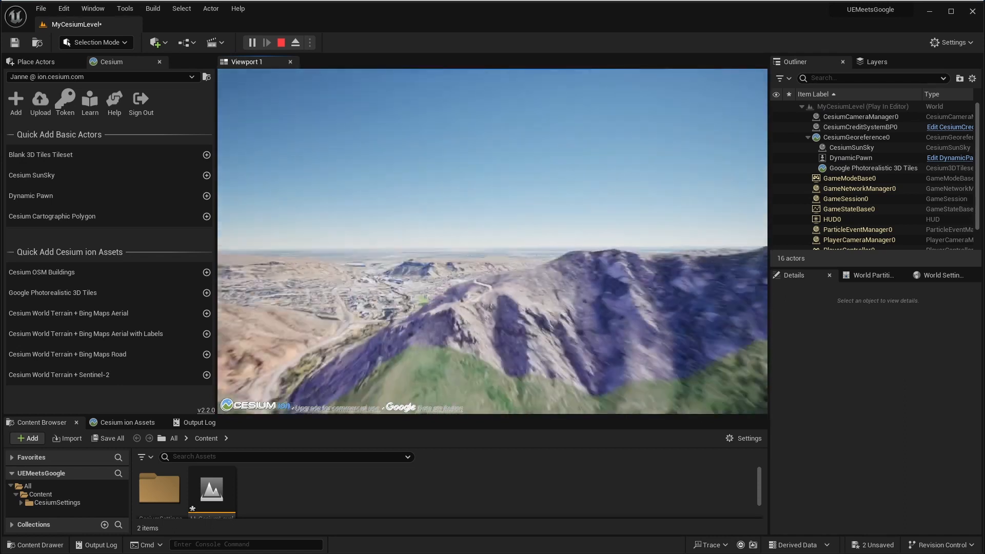
key("w")
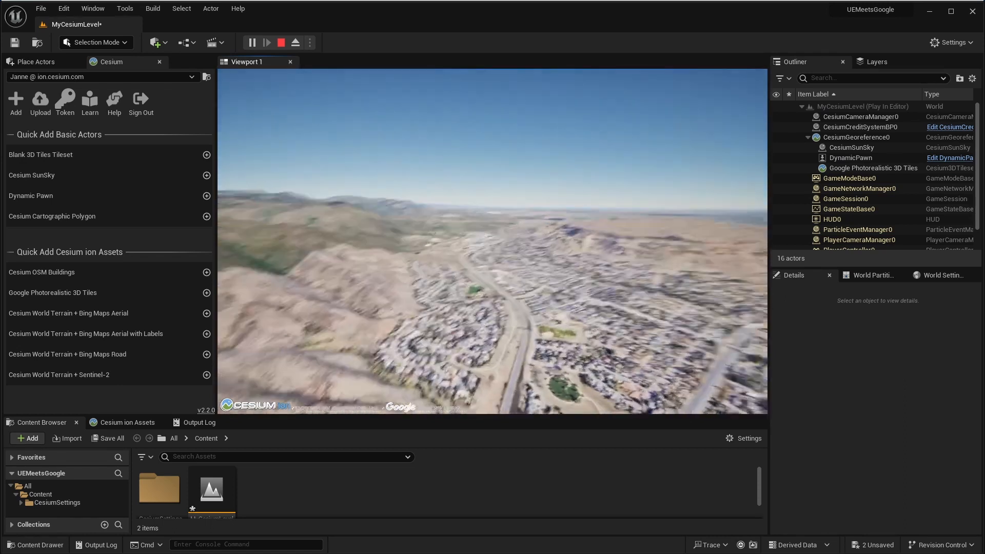
key("w")
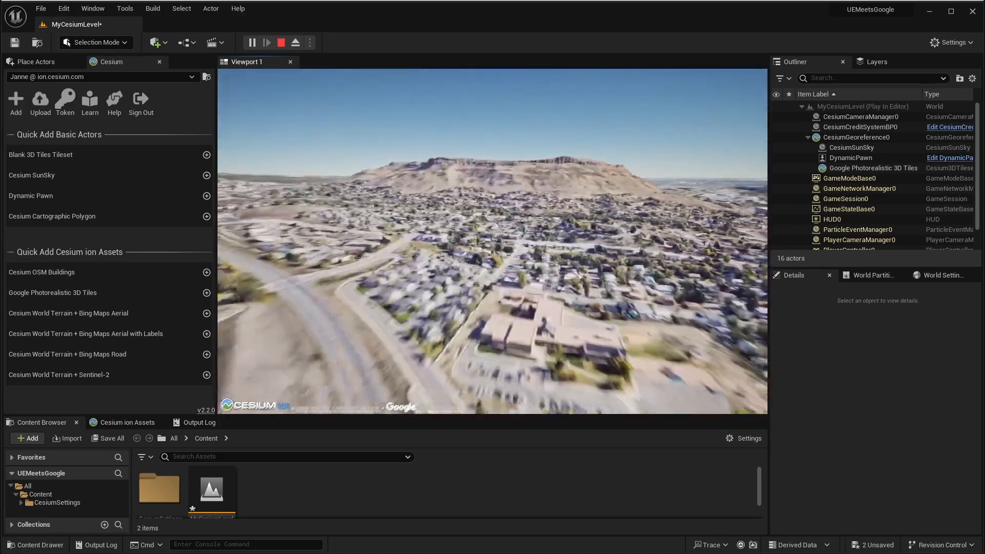
Step: Fly the pawn low over the town's houses and streets, and stop playing the level
key("w")
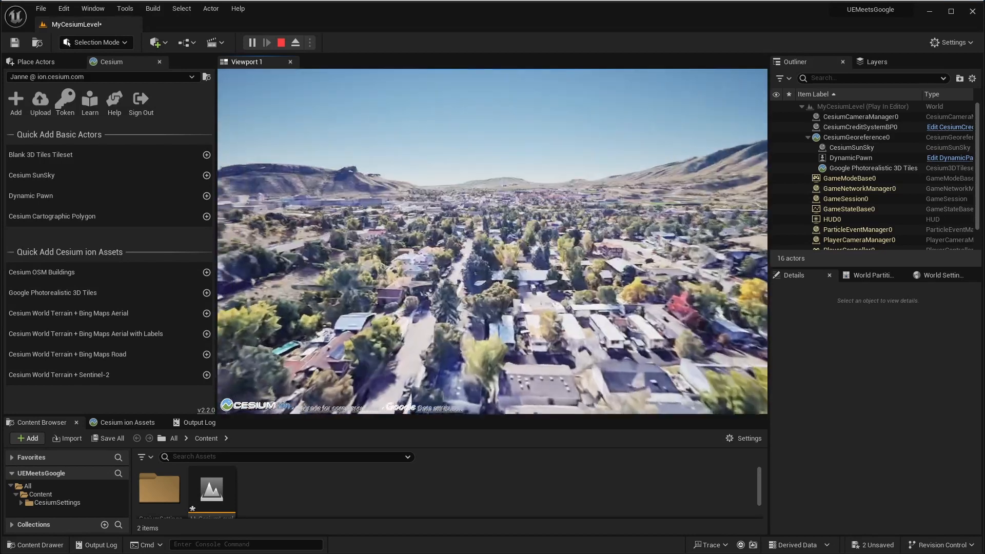
key("Escape")
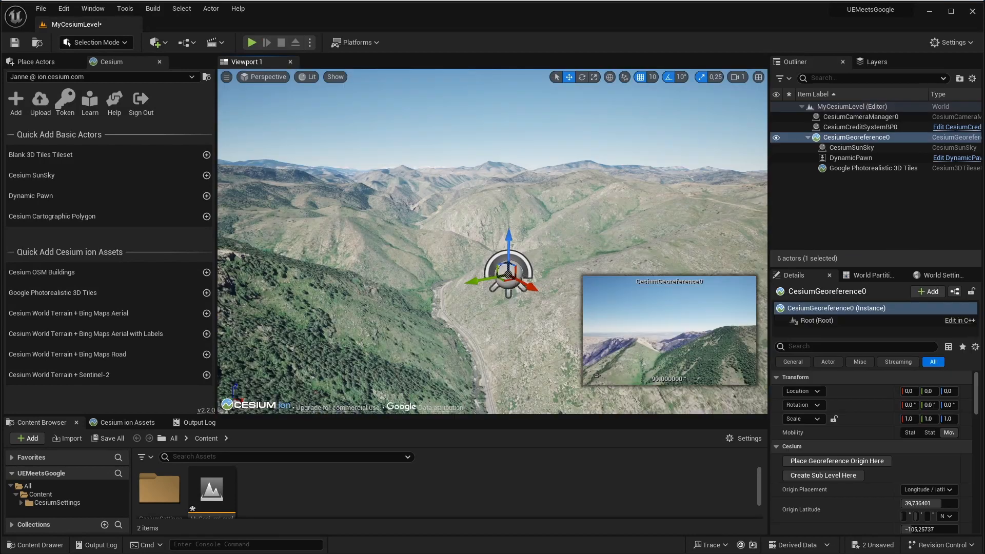
Step: Select CesiumGeoreference0 and show its origin latitude, longitude and height properties
left_click(846, 149)
left_click(846, 138)
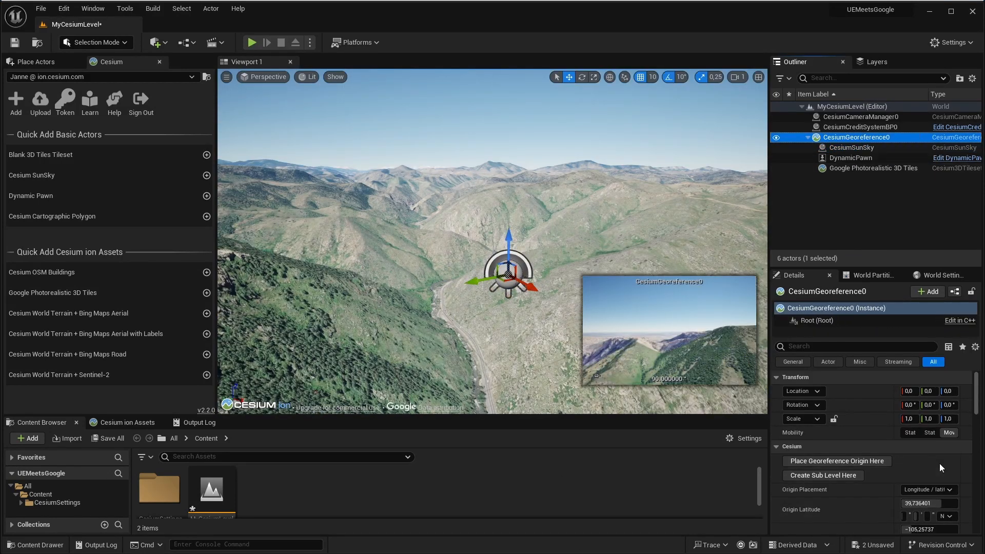
left_click_drag(977, 395, 979, 415)
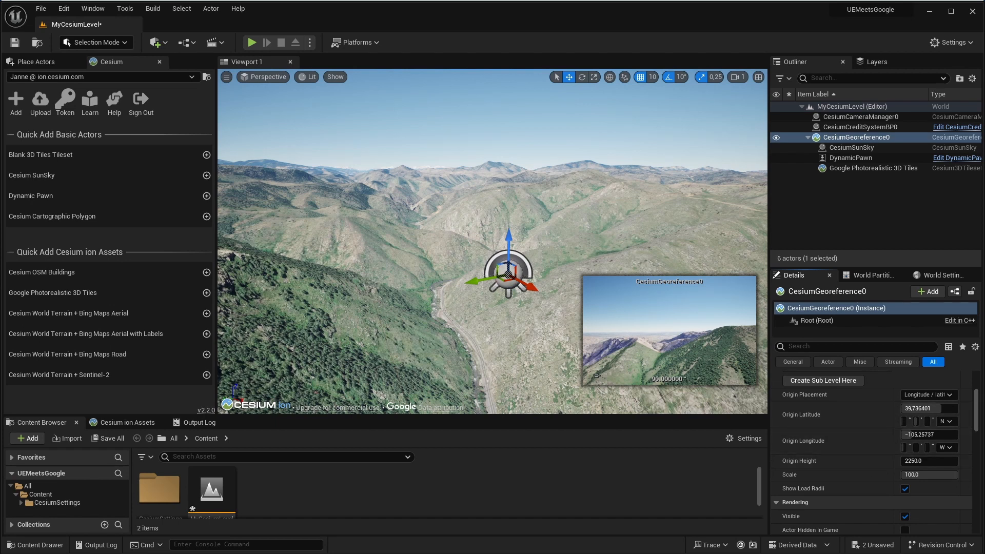
Step: Switch to Google Maps and copy the coordinates of a point beside Helsingin kaupunginmuseo in central Helsinki
left_click_drag(984, 105, 652, 50)
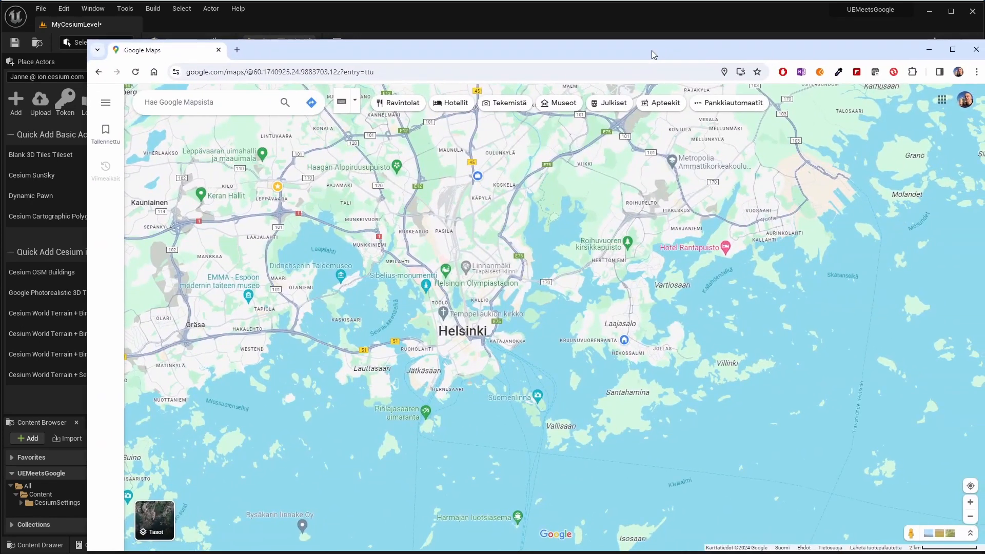
scroll(472, 358, "up", 3)
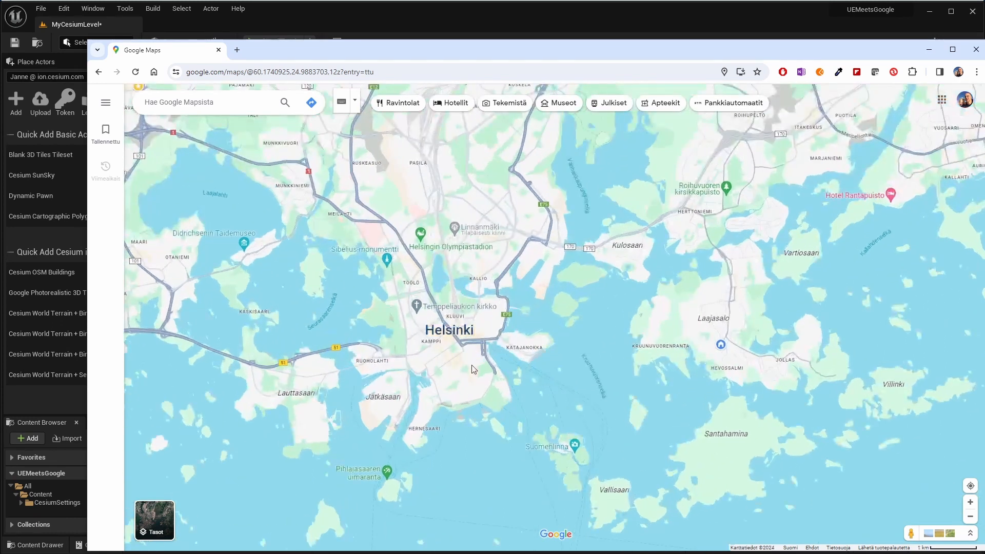
scroll(471, 378, "up", 3)
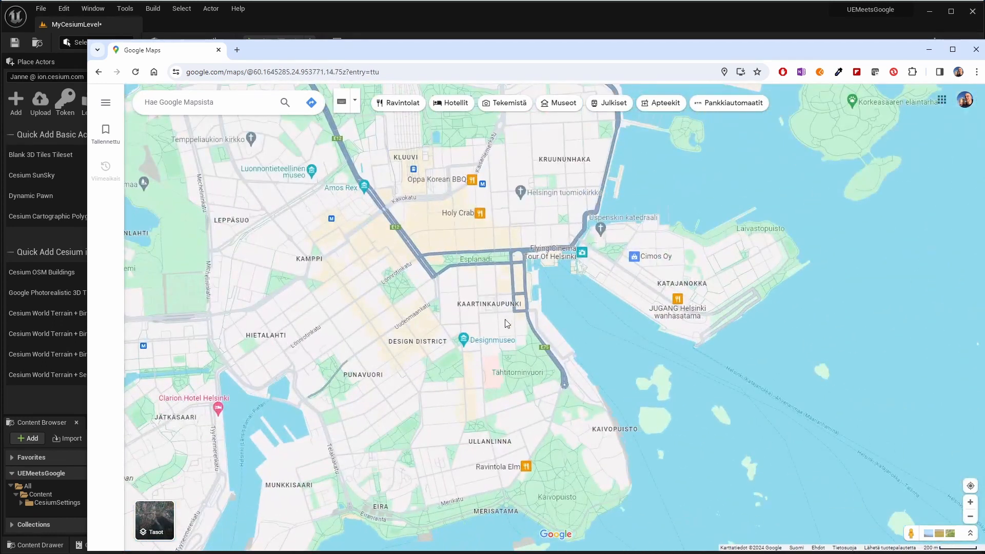
scroll(471, 282, "up", 1)
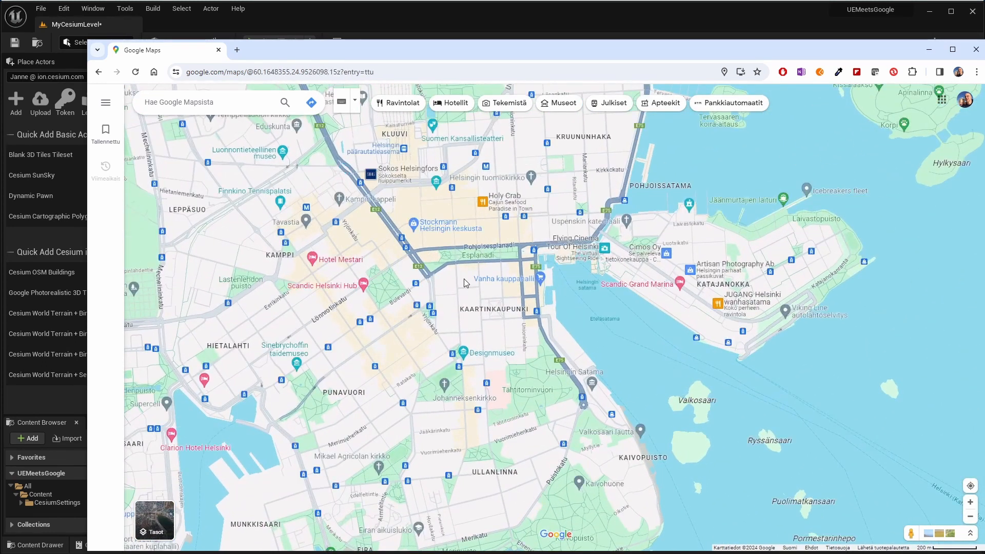
scroll(471, 273, "up", 1)
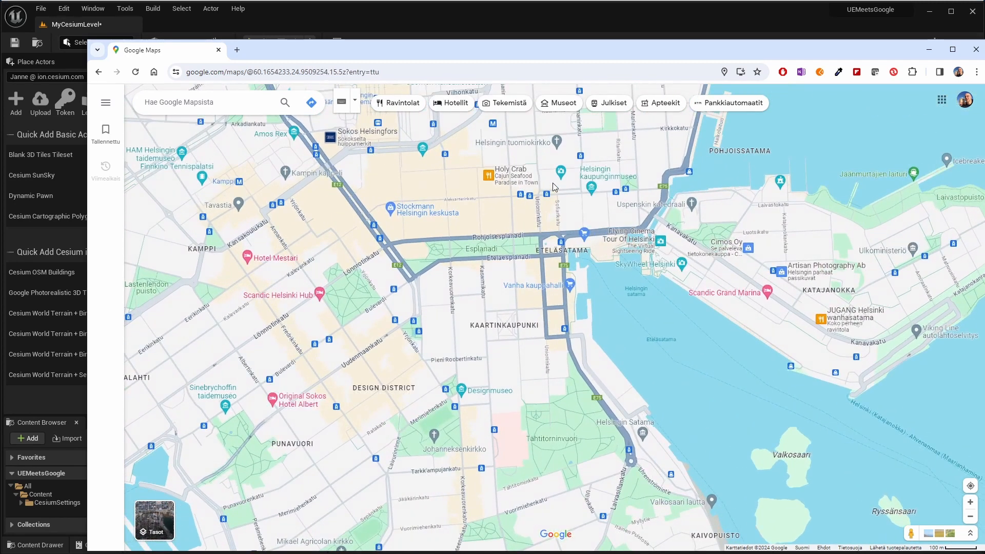
right_click(600, 171)
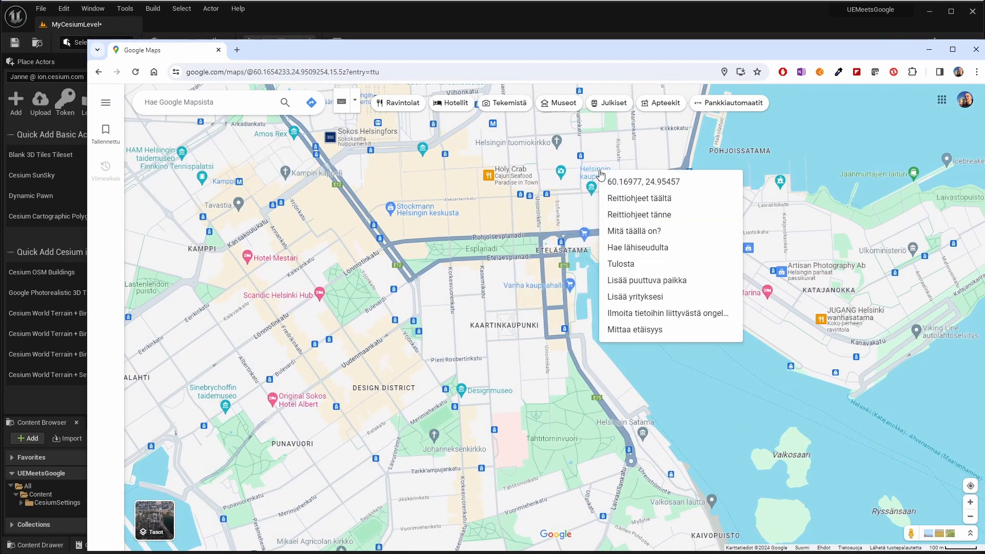
left_click(675, 187)
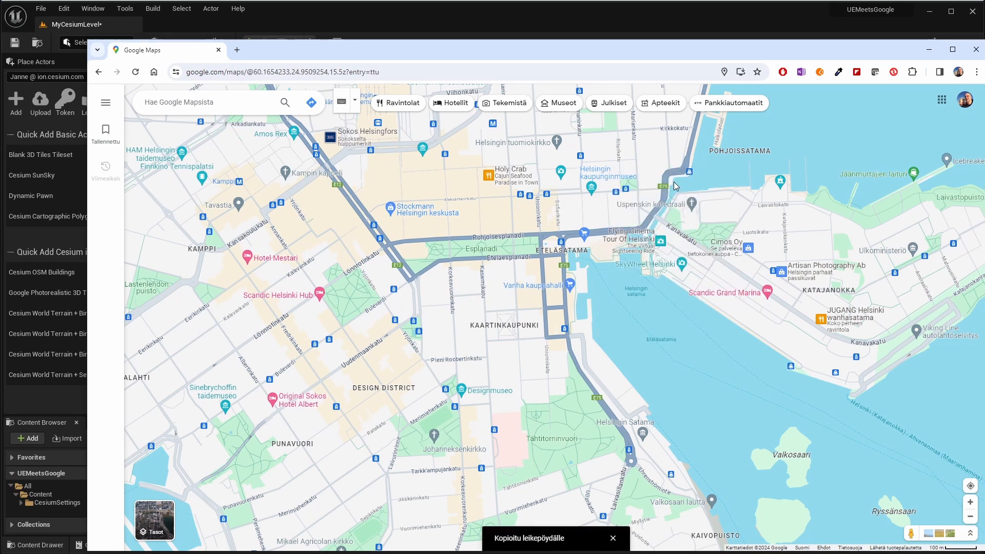
Step: Switch to an empty Notepad document and paste the copied coordinates 60.16977116200004, 24.954567350223535
key("alt+Tab")
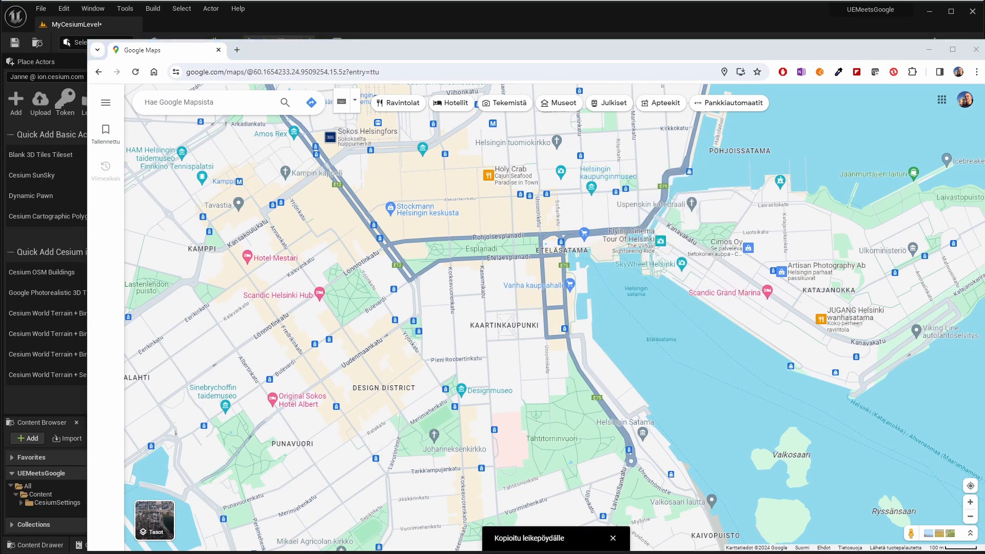
left_click_drag(984, 384, 495, 164)
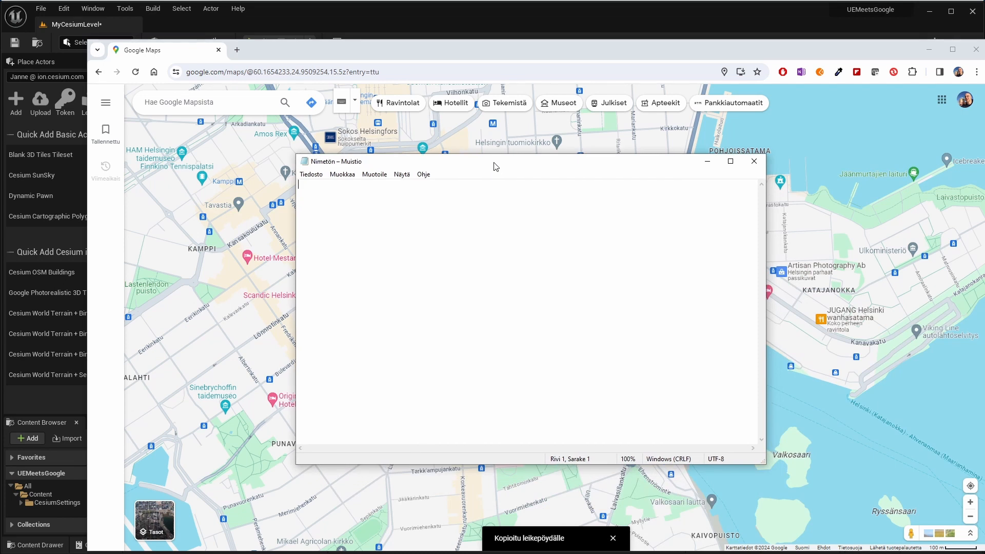
type("60.16977116200004, 24.954567350223535")
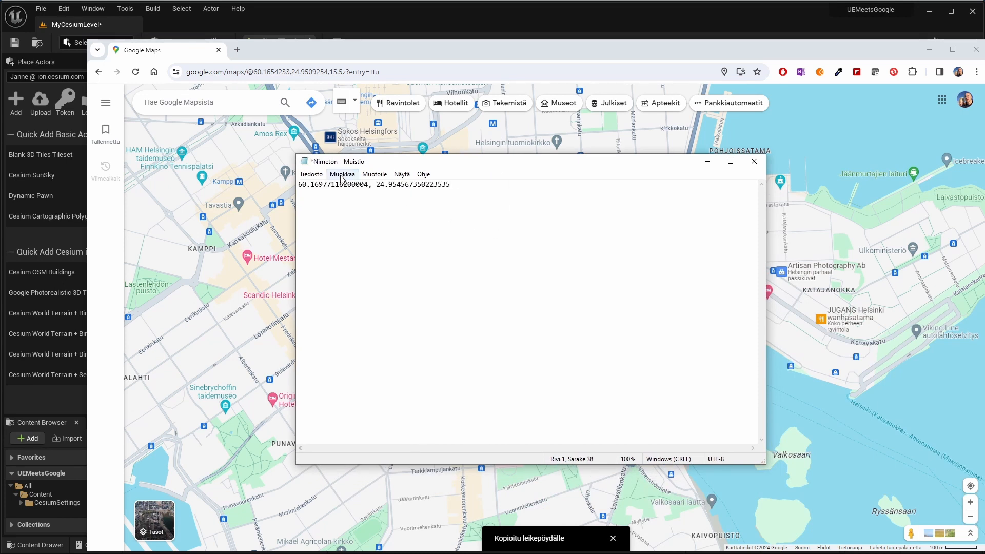
Step: Copy the latitude from Notepad, switch to Unreal Editor and set CesiumGeoreference0's Origin Latitude to 60.16977116200004
left_click_drag(319, 188, 360, 189)
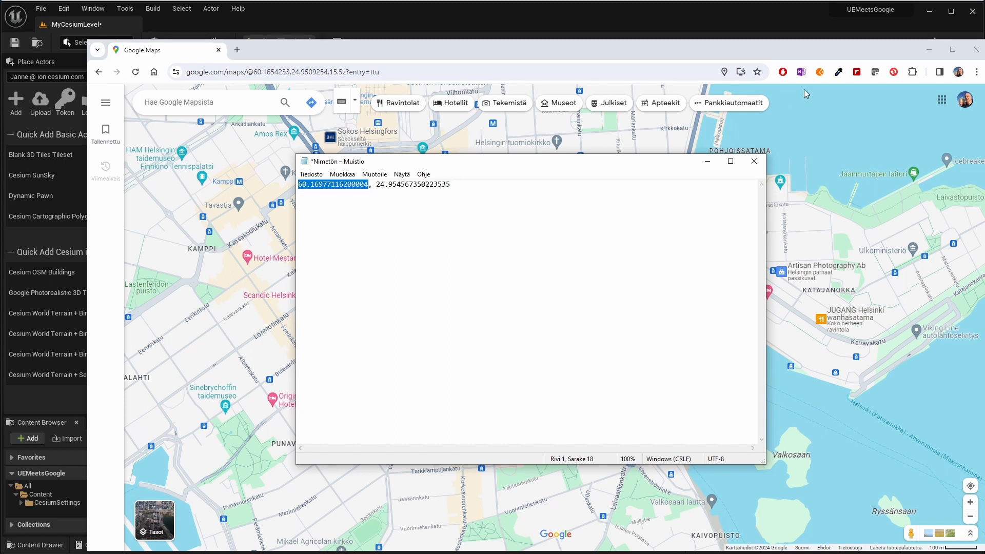
left_click(766, 14)
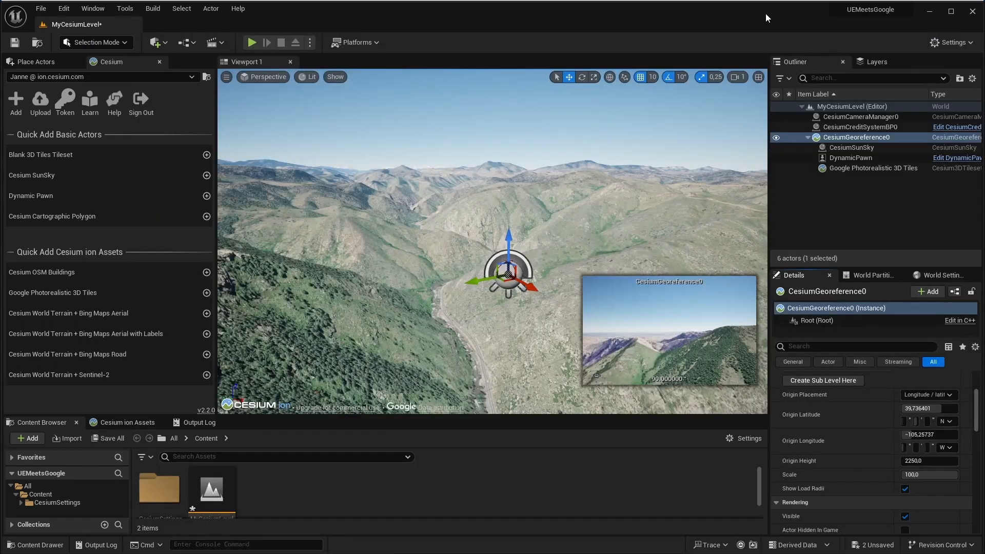
left_click(937, 408)
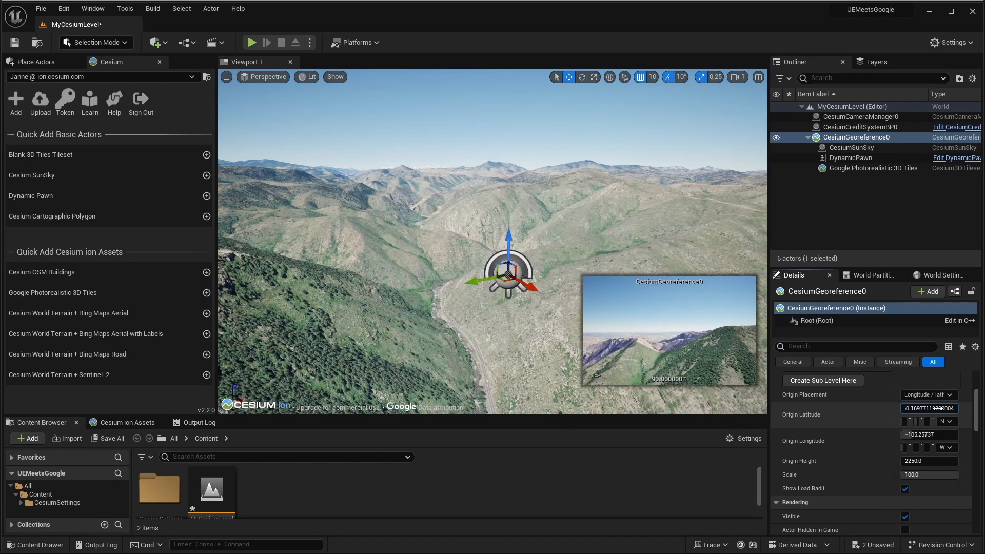
Step: Copy the longitude from Notepad, return to Unreal Editor and set CesiumGeoreference0's Origin Longitude to 24.954567350223535
key("alt+Tab")
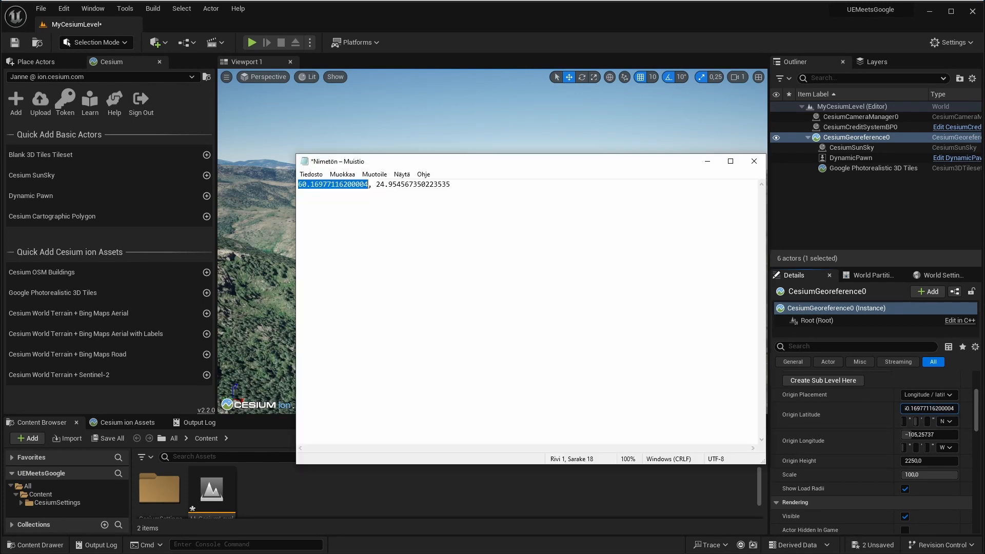
left_click_drag(377, 184, 424, 178)
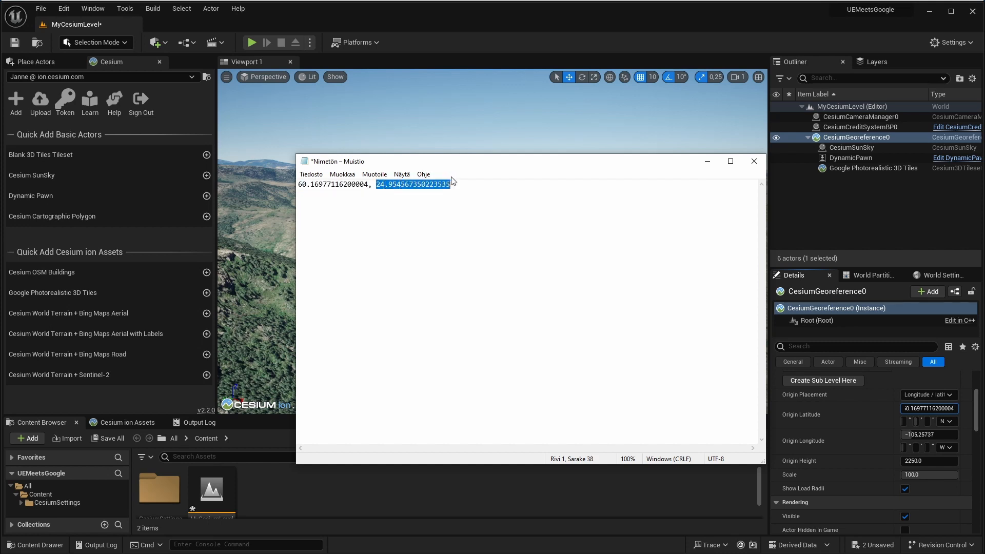
left_click(942, 435)
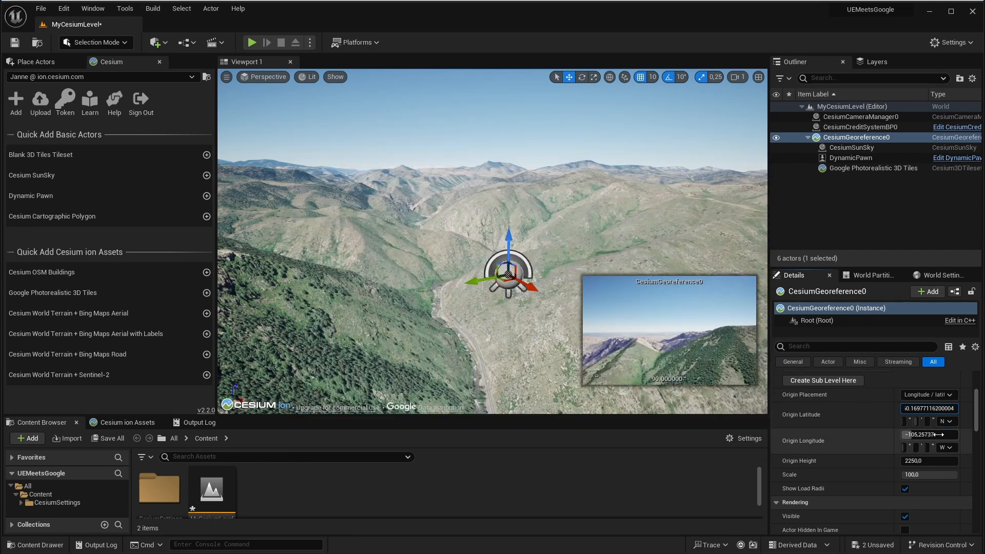
type("24.954567350223535")
key("Return")
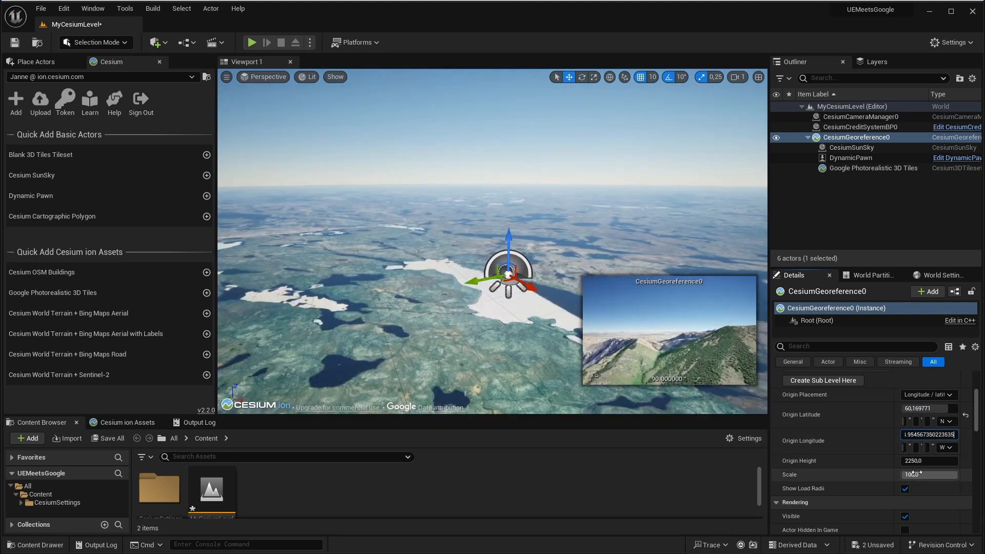
Step: Set CesiumGeoreference0's Origin Height to 250
left_click(921, 461)
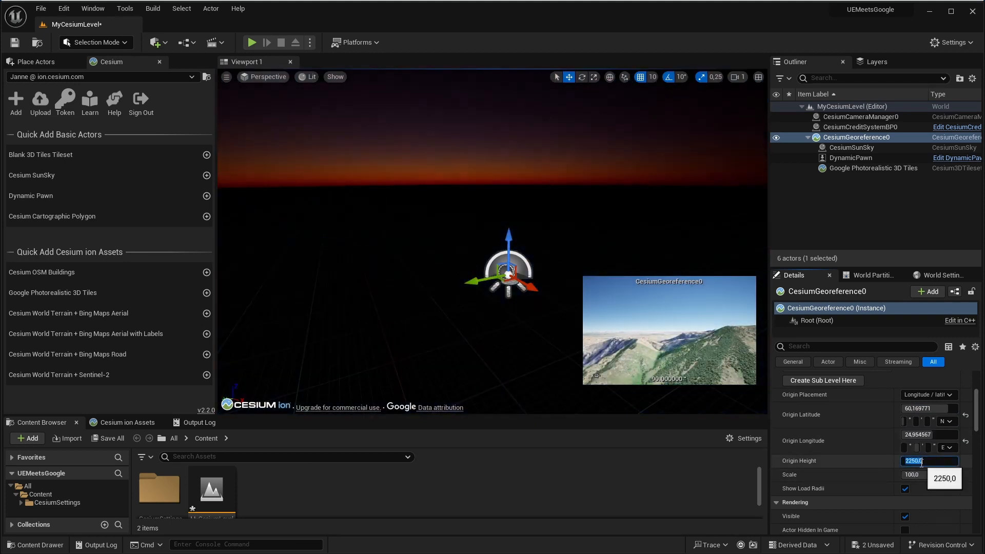
type("250")
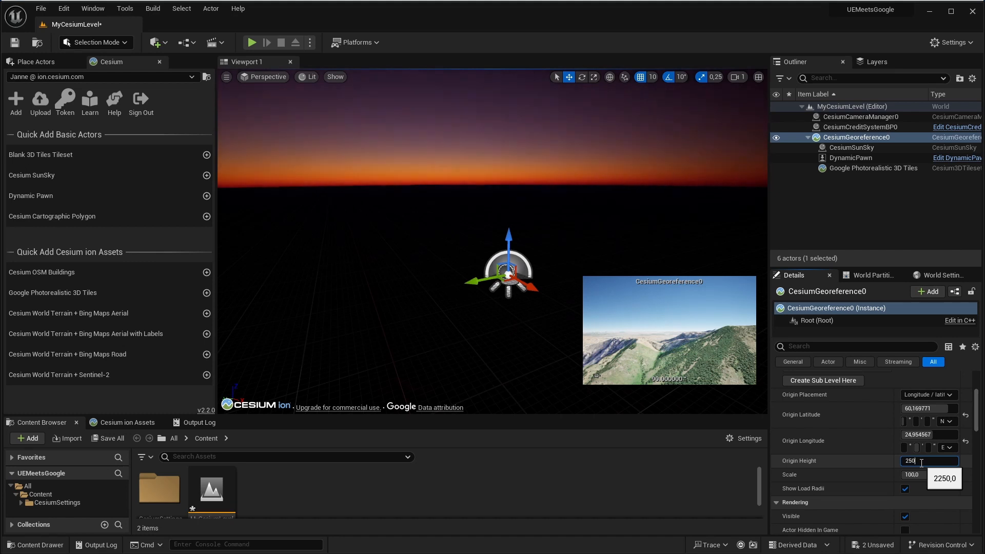
key("Return")
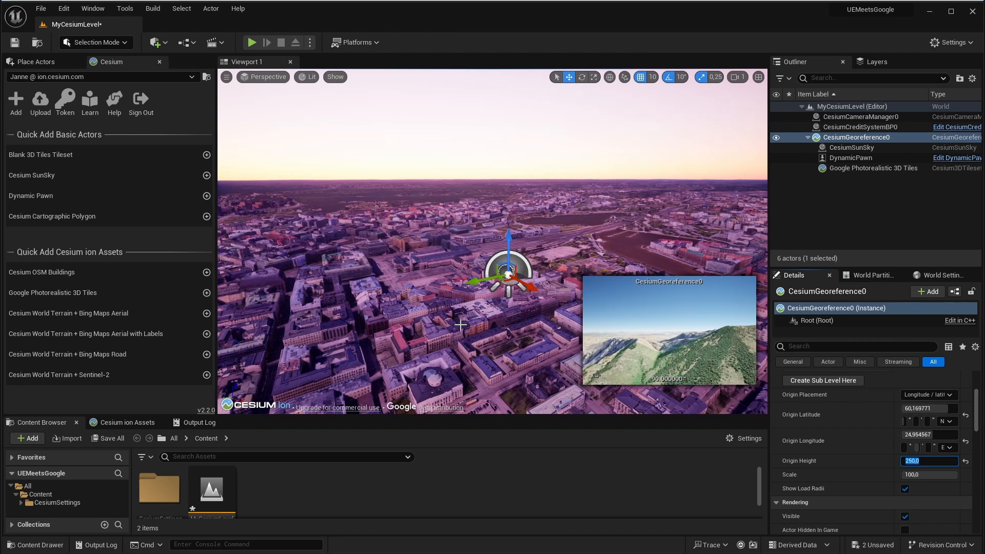
Step: Reset the DynamicPawn's location to its default of 0, 0, 0
left_click(860, 159)
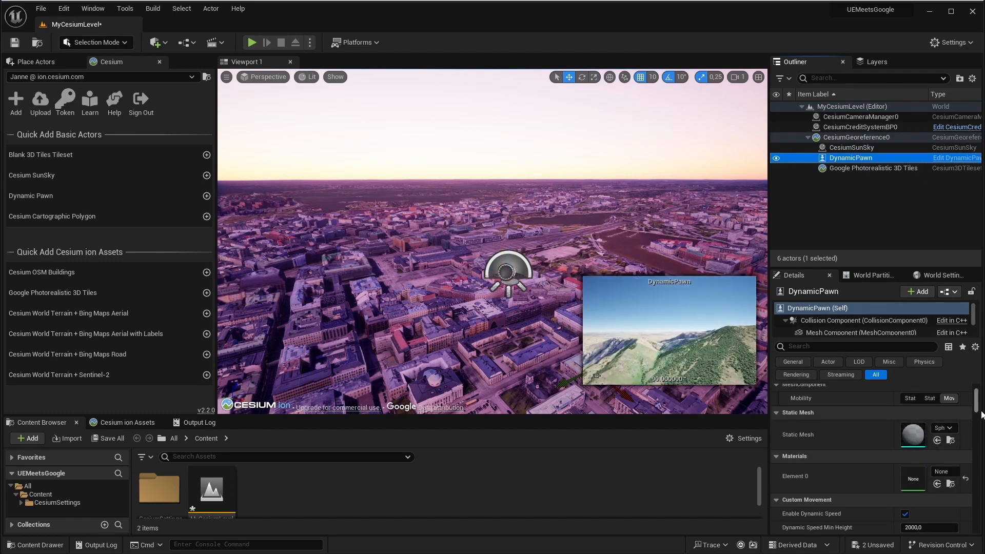
left_click_drag(976, 408, 979, 396)
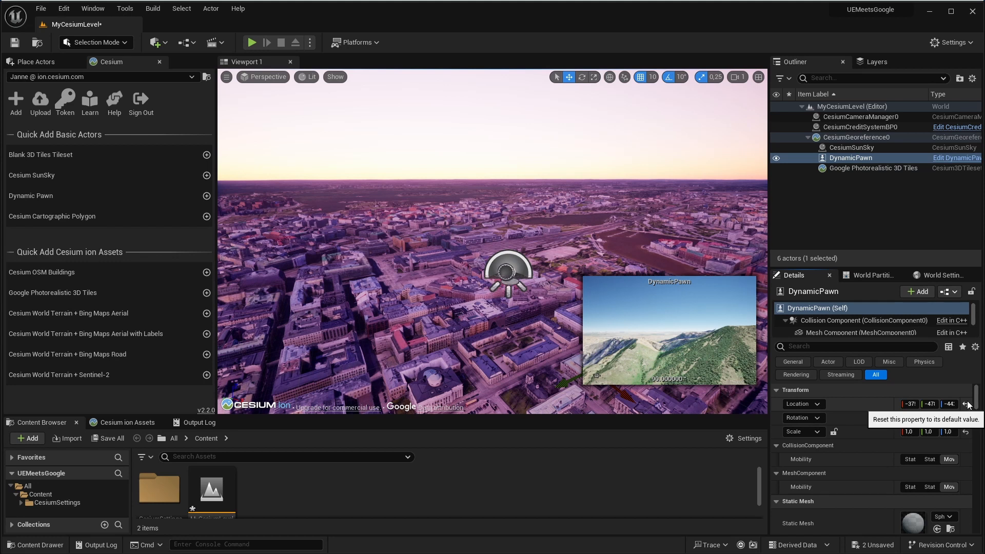
left_click(968, 405)
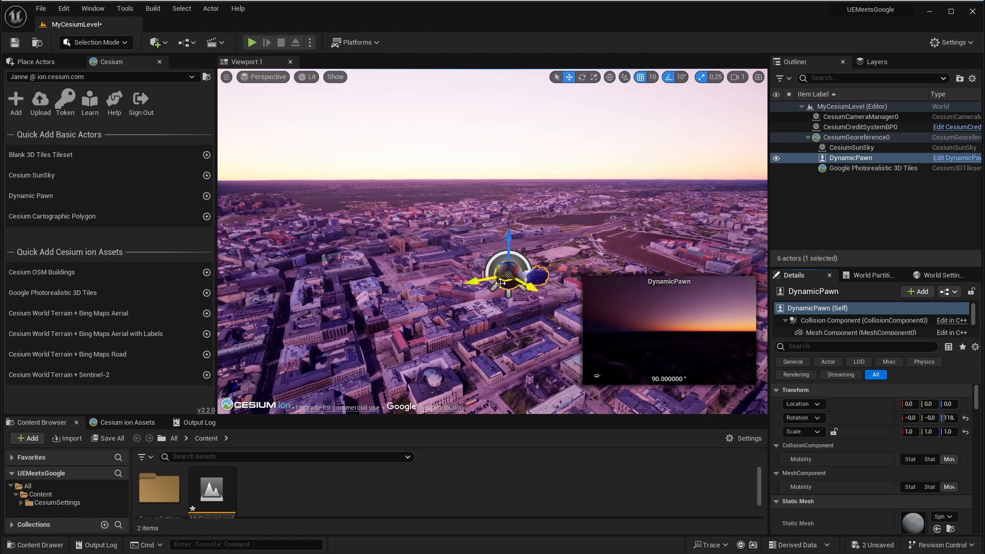
Step: Set the CesiumSunSky's Time Zone in its date and time settings to about 0.45
left_click(851, 148)
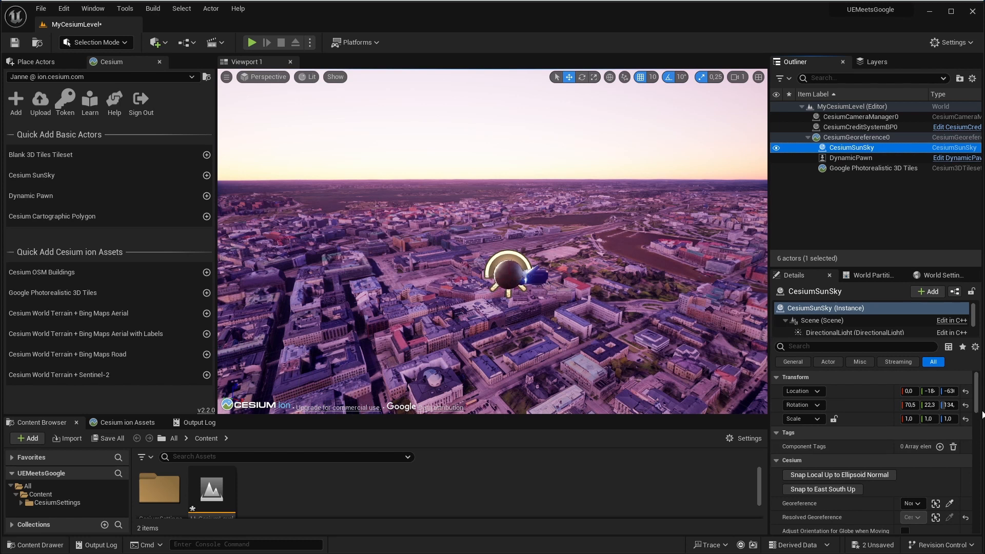
left_click_drag(977, 394, 979, 440)
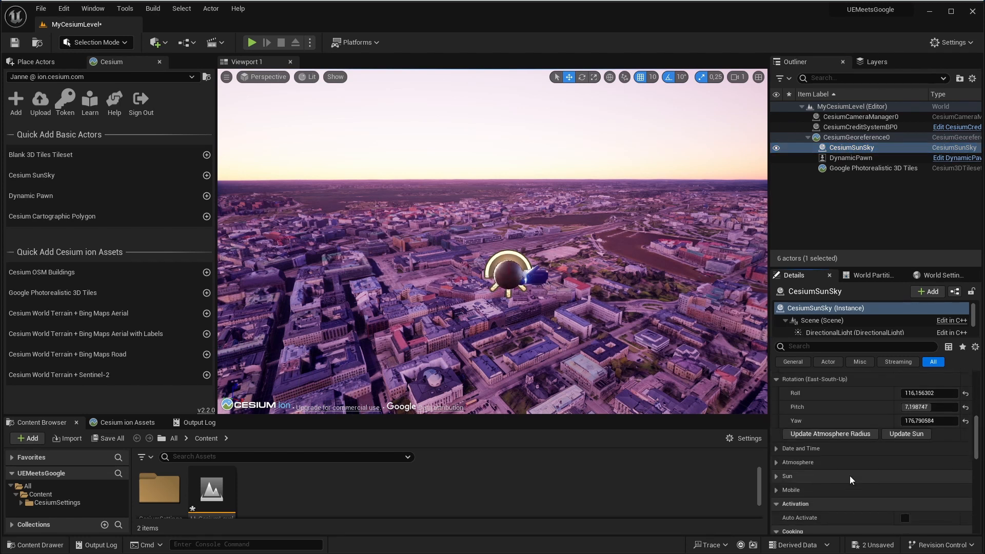
left_click(775, 447)
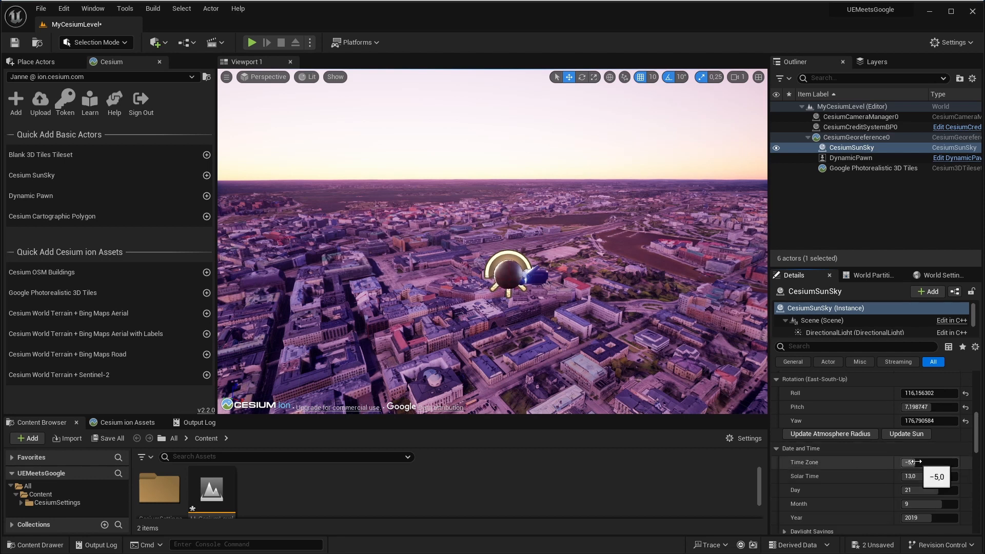
left_click_drag(916, 461, 923, 461)
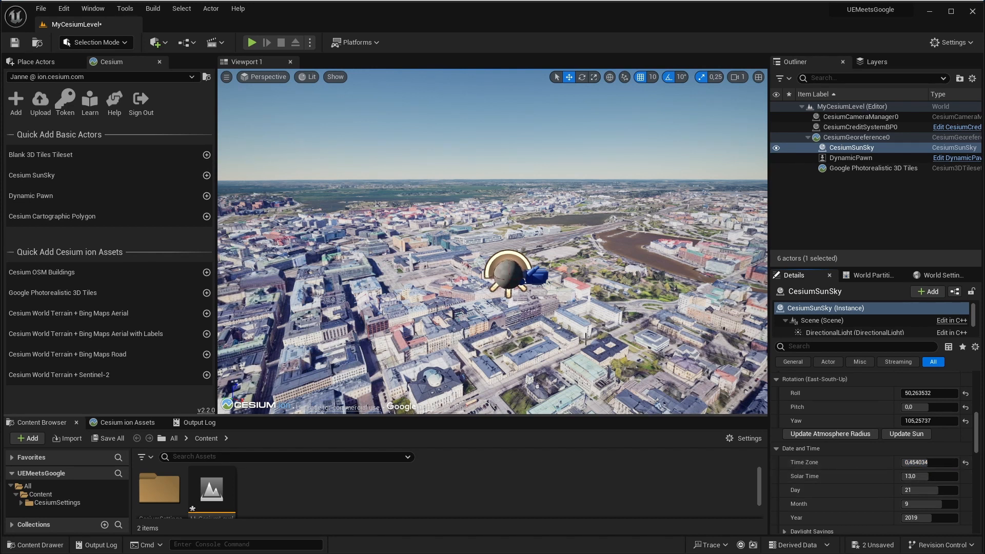
Step: Fly the viewport over Helsinki to view the harbour, then the cathedral and the large square beside it
right_click_drag(463, 321, 595, 299)
key("w")
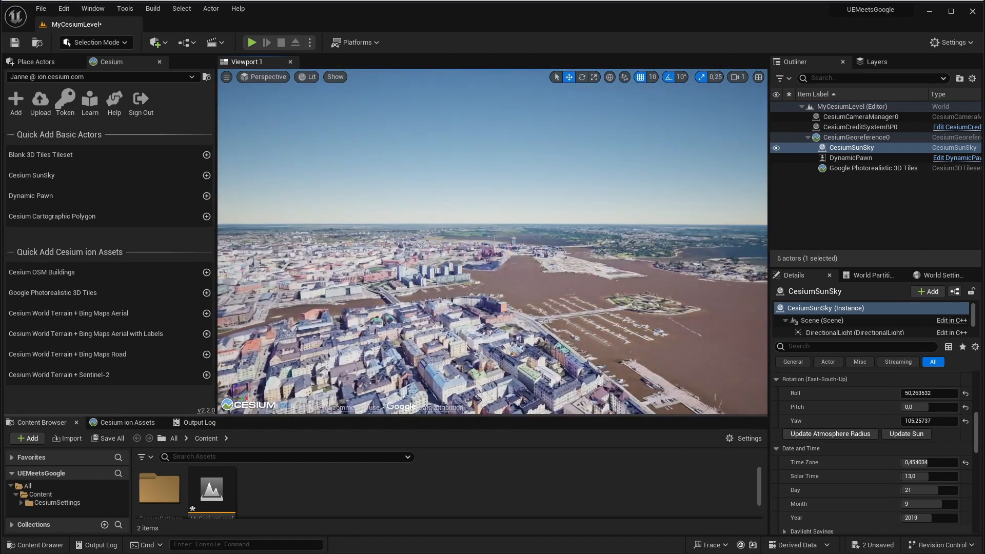
key("f")
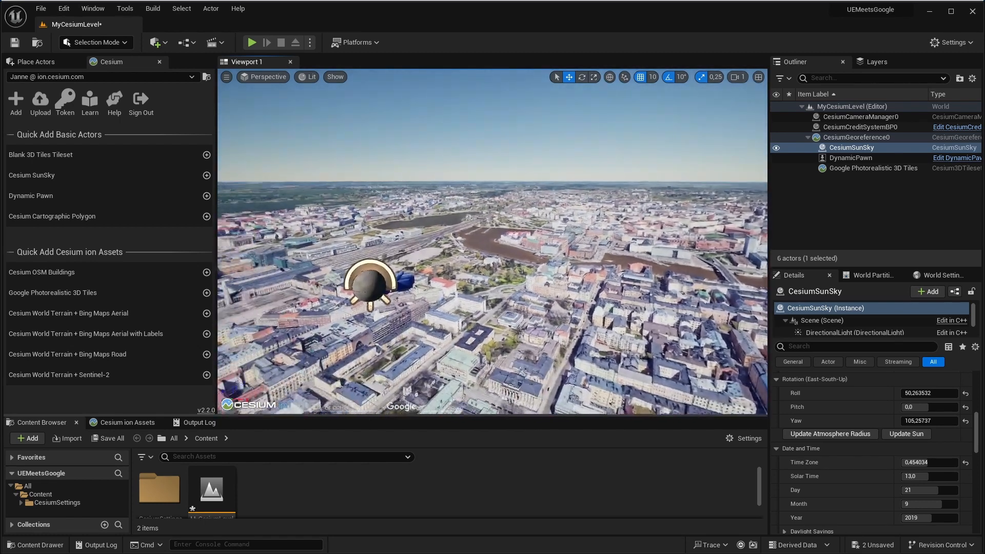
right_click_drag(493, 256, 415, 342)
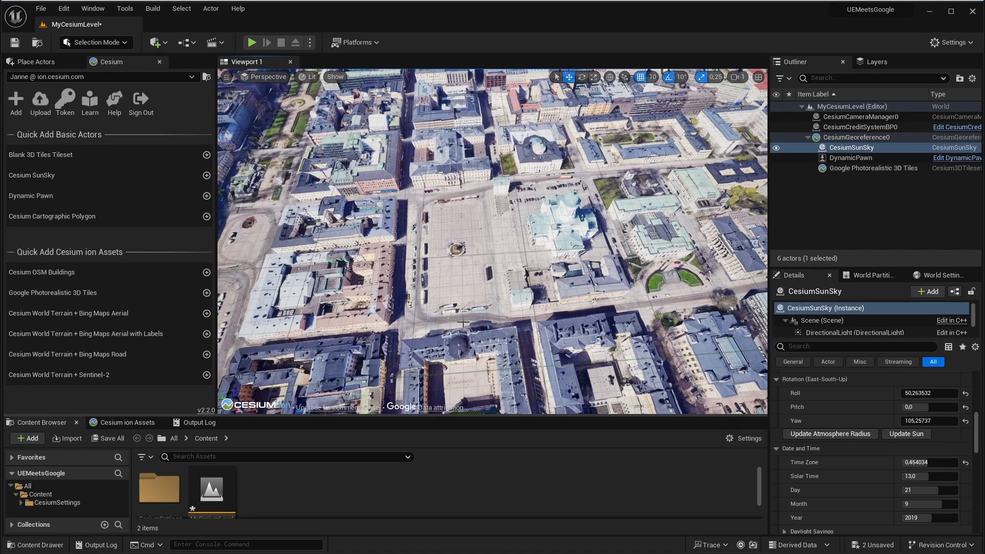
mouse_move(500, 300)
right_mouse_down()
mouse_move(606, 273)
mouse_move(493, 302)
right_mouse_up()
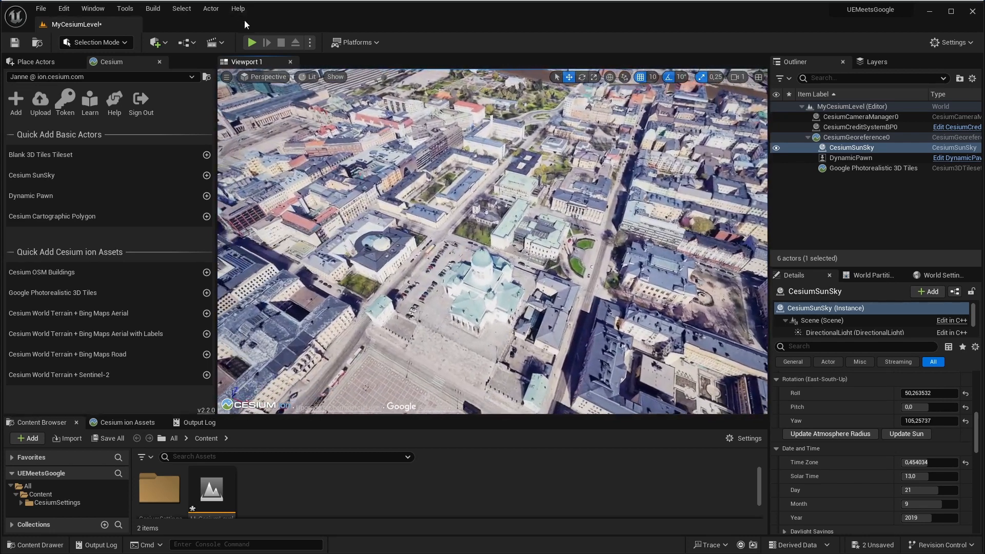
Step: Play the level in the viewport and fly the pawn over Helsinki's harbour, then to the cathedral and around its dome
left_click(251, 43)
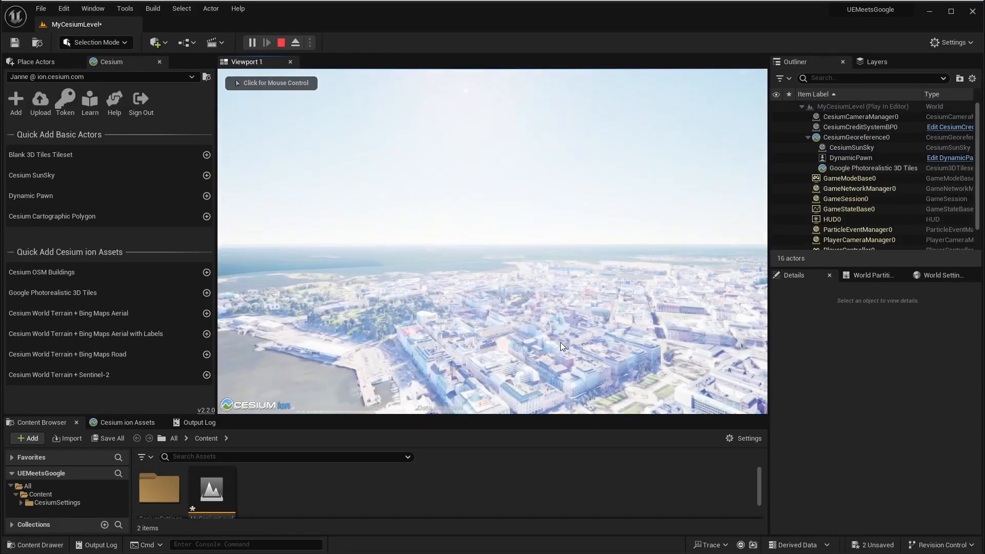
left_click(560, 343)
key("w")
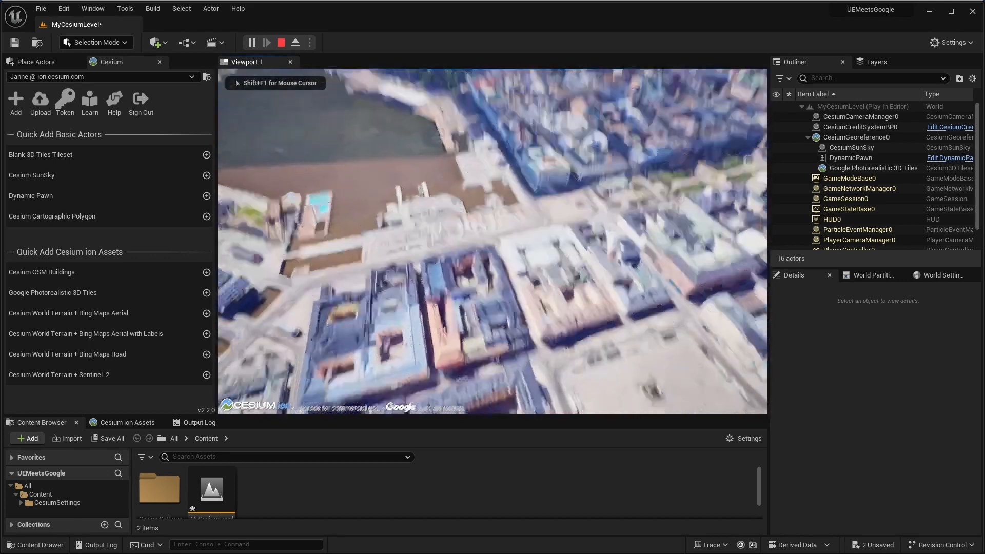
key("w")
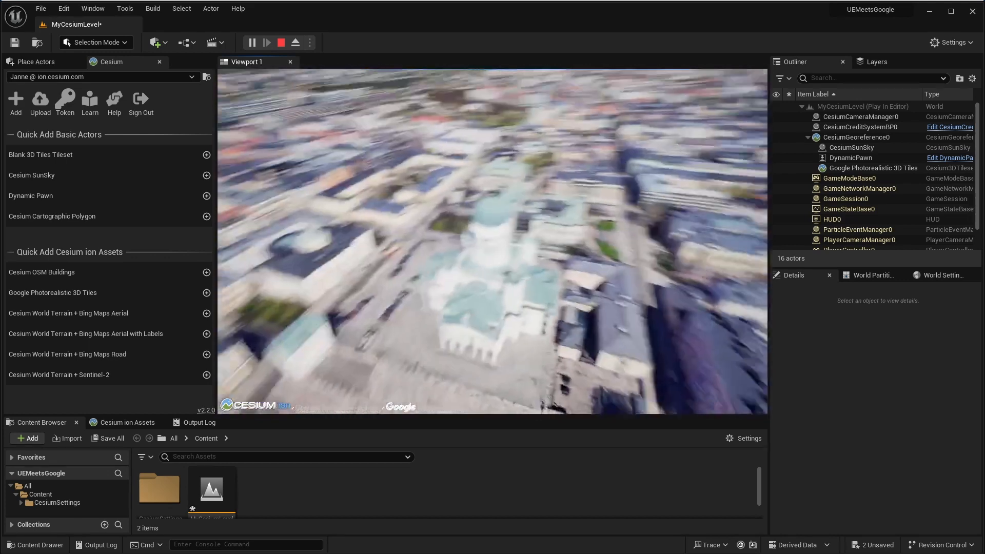
key("q")
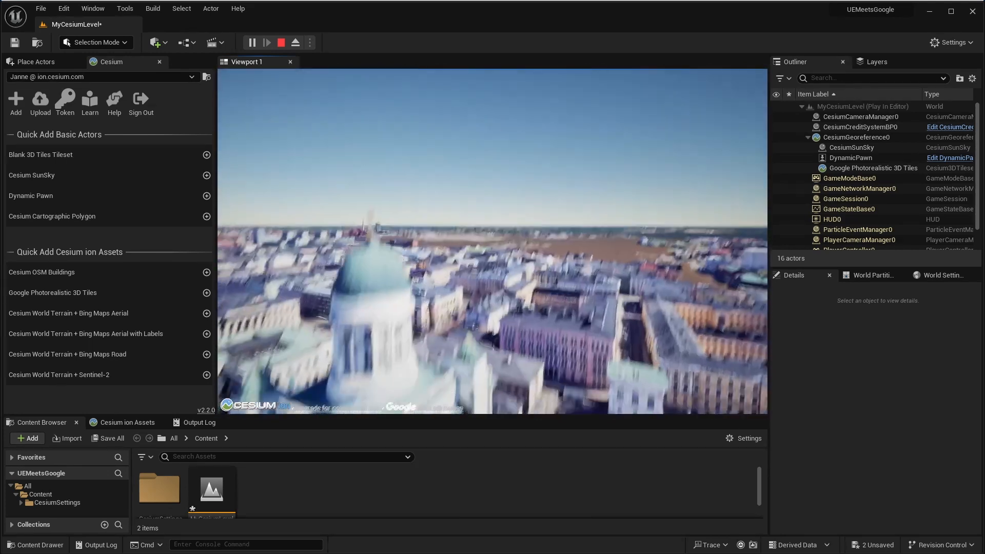
key("s")
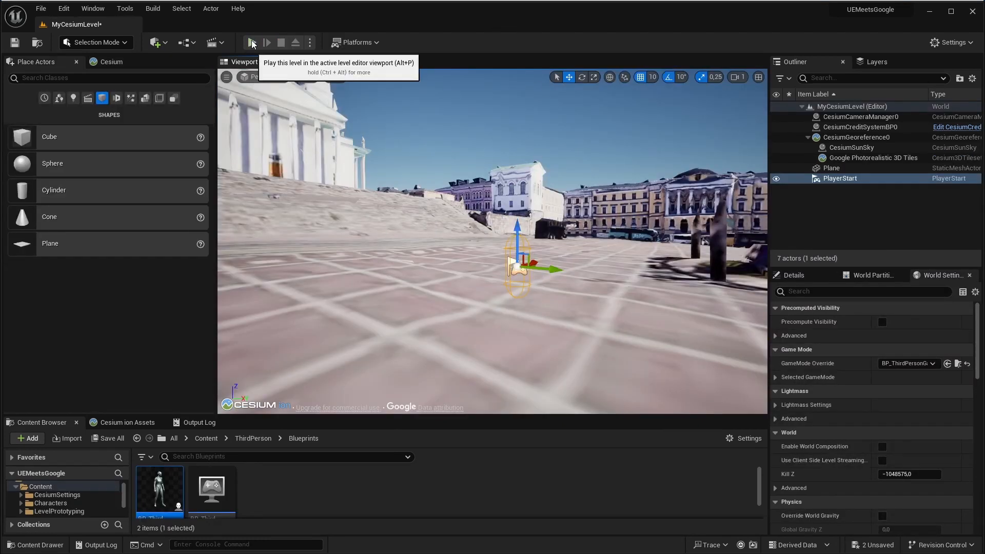
Step: Play the level with the third-person character and walk it across the paved square and beside the cathedral
left_click(251, 43)
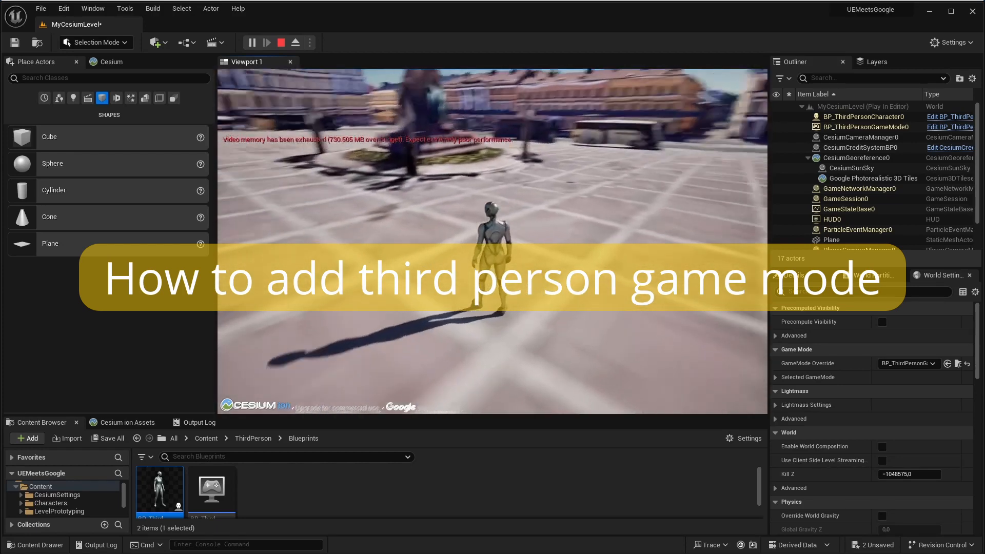
key("w")
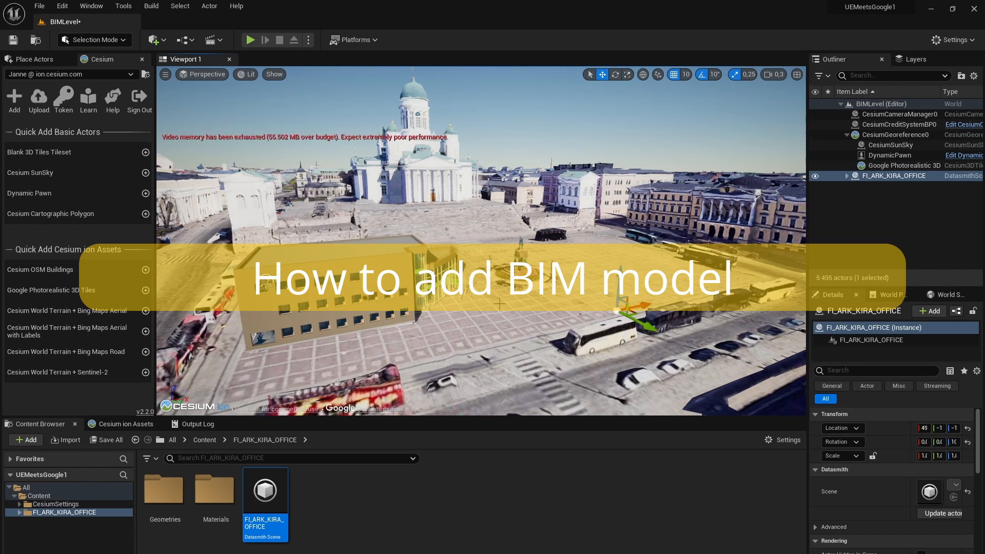
right_click_drag(481, 241, 459, 233)
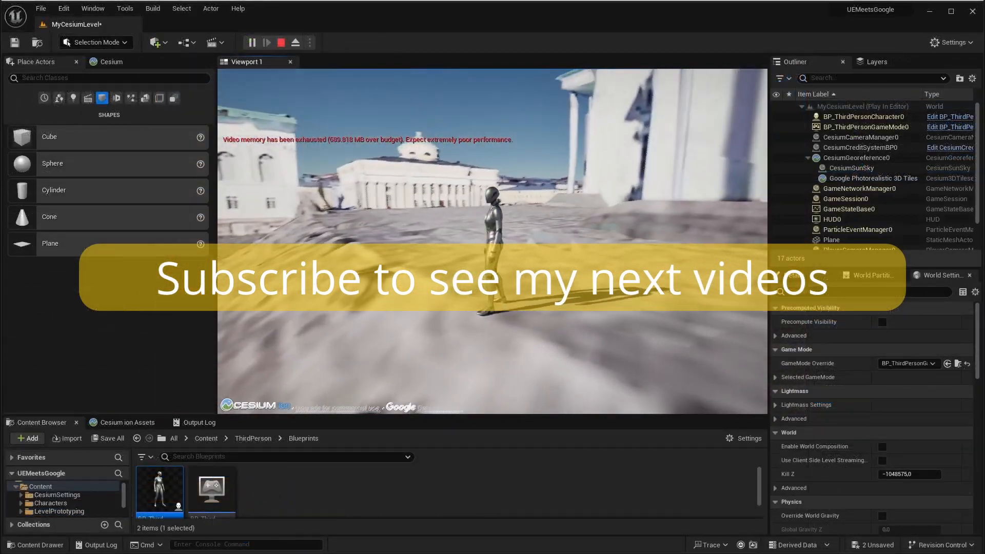
key("s")
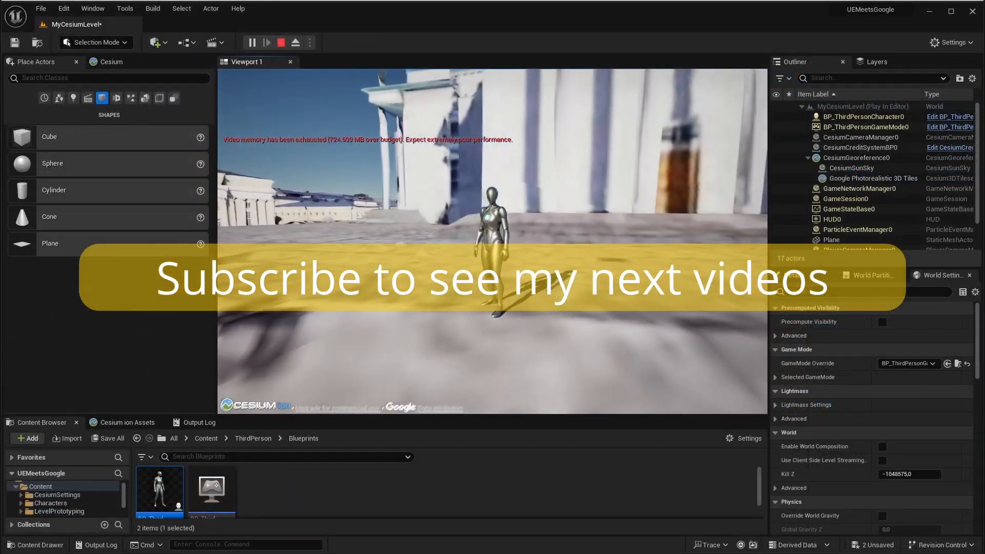